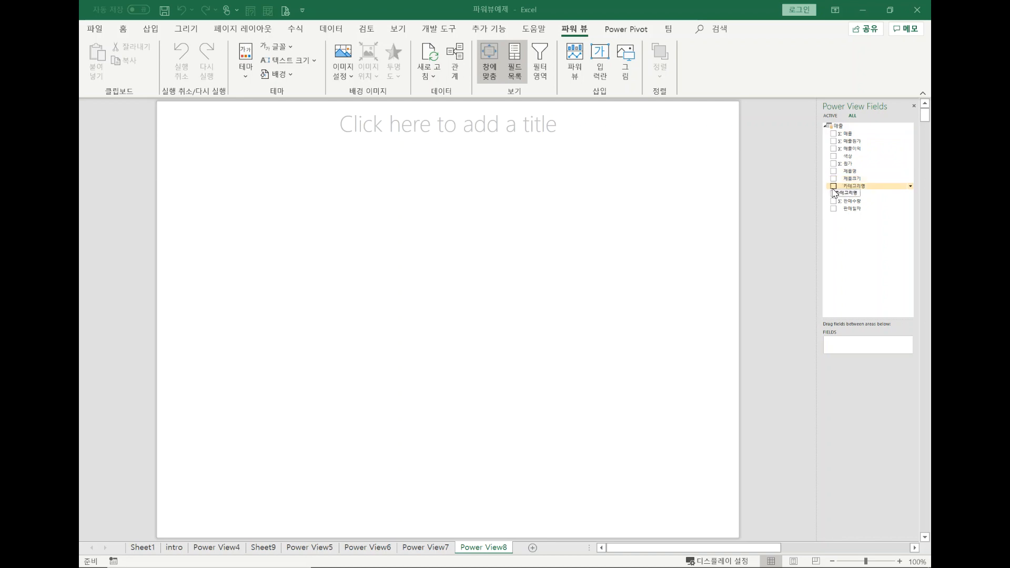
Create a stacked column chart of 매출 by 카테고리명 and widen it so all categories fit.
click(833, 133)
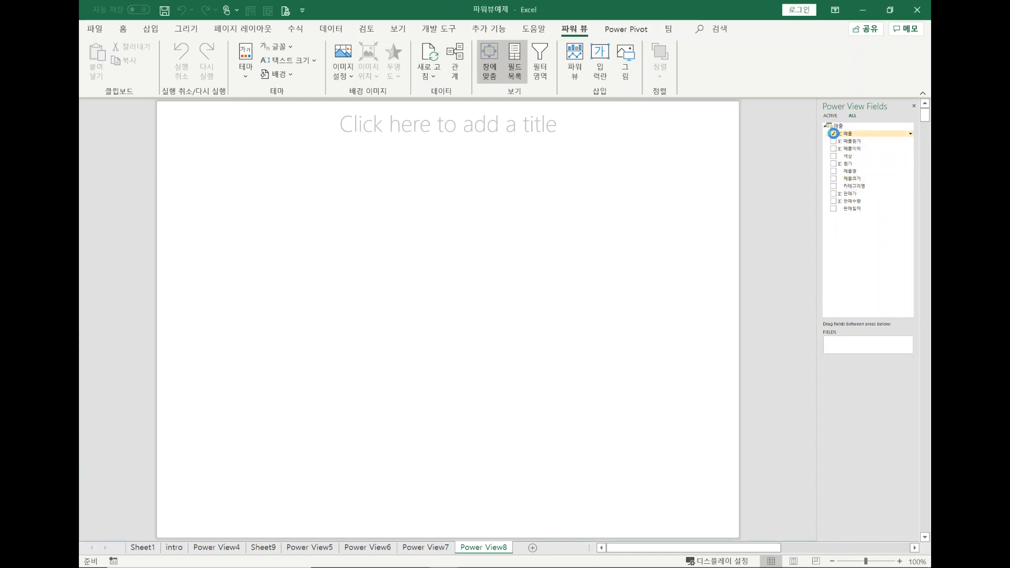
click(833, 186)
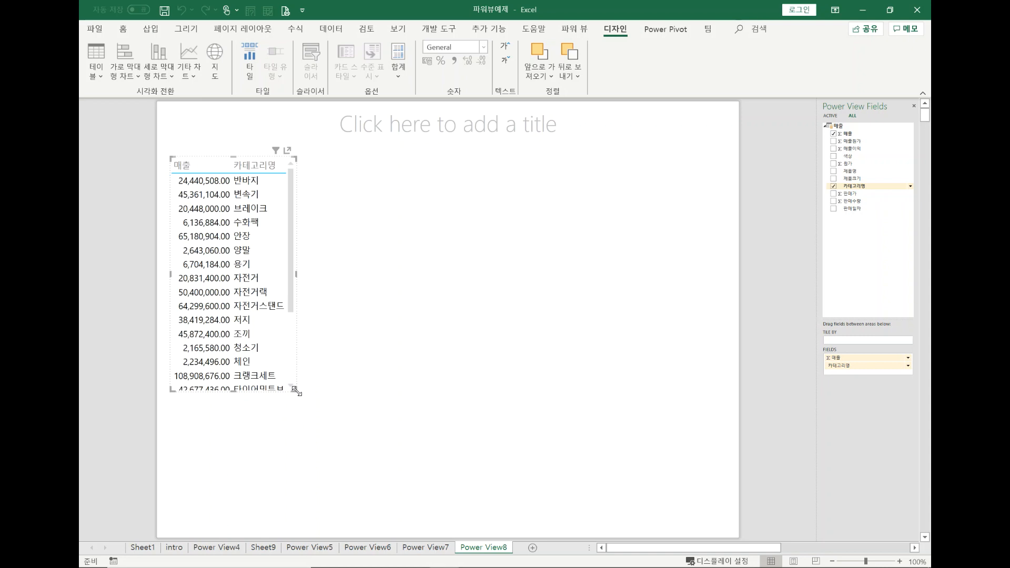
click(162, 61)
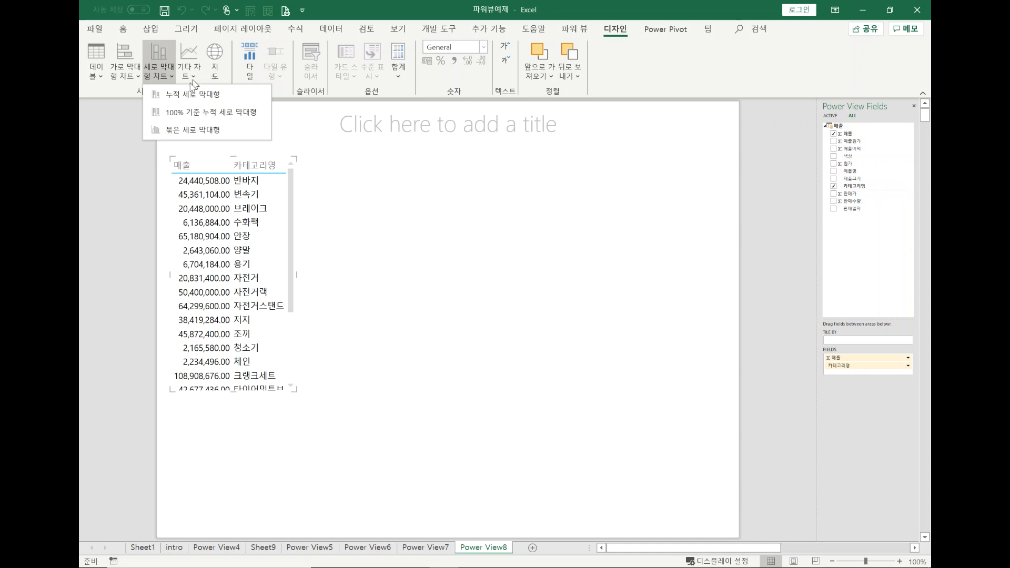
click(185, 96)
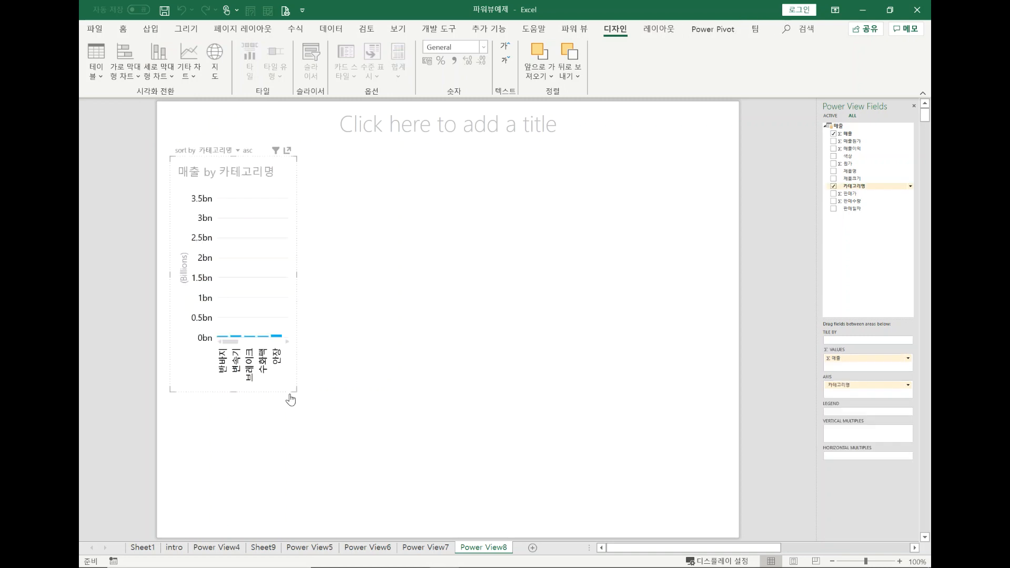
drag(294, 390, 683, 392)
drag(620, 389, 581, 394)
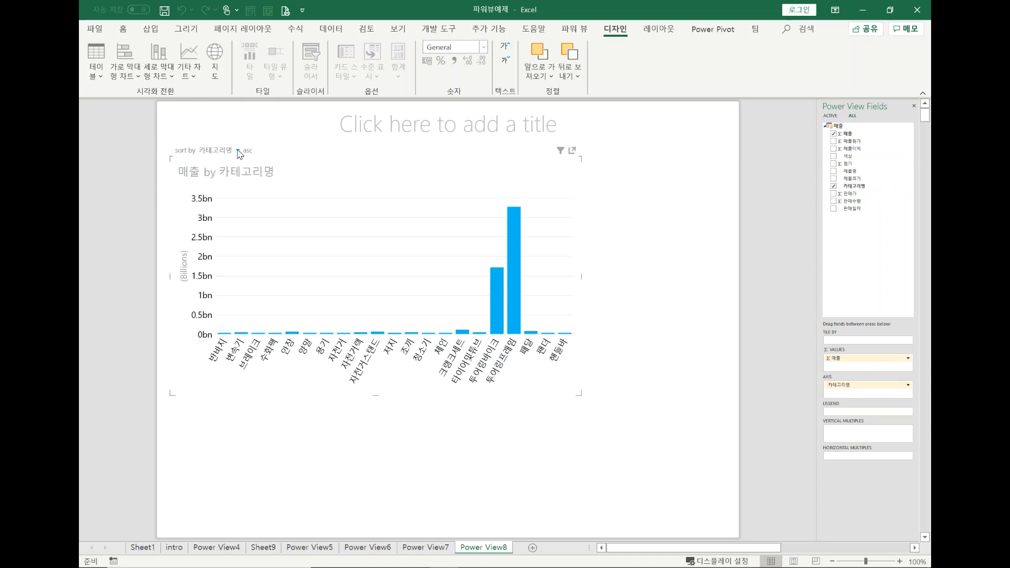
Sort the column chart by 매출 in descending order.
click(238, 152)
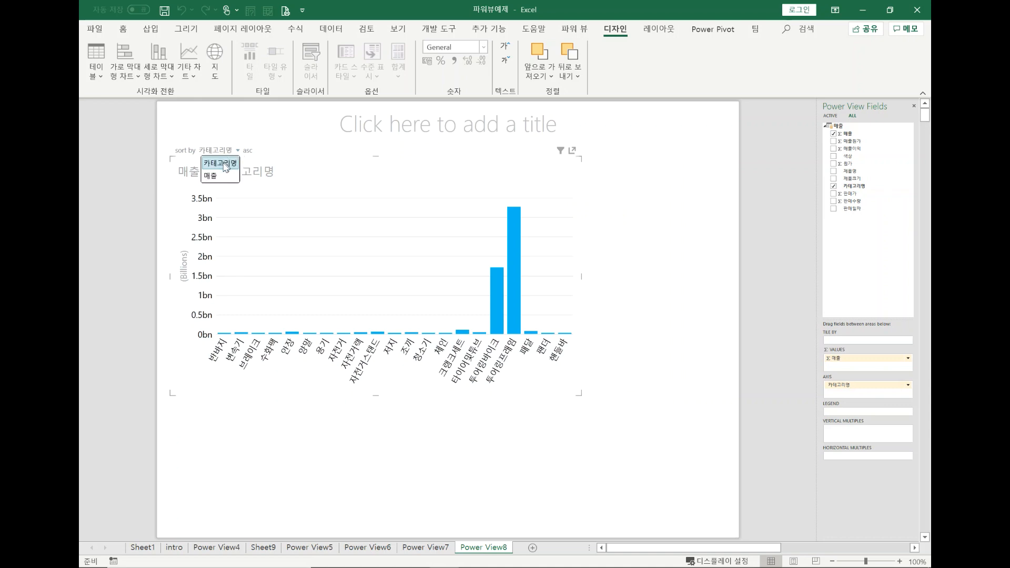
click(216, 176)
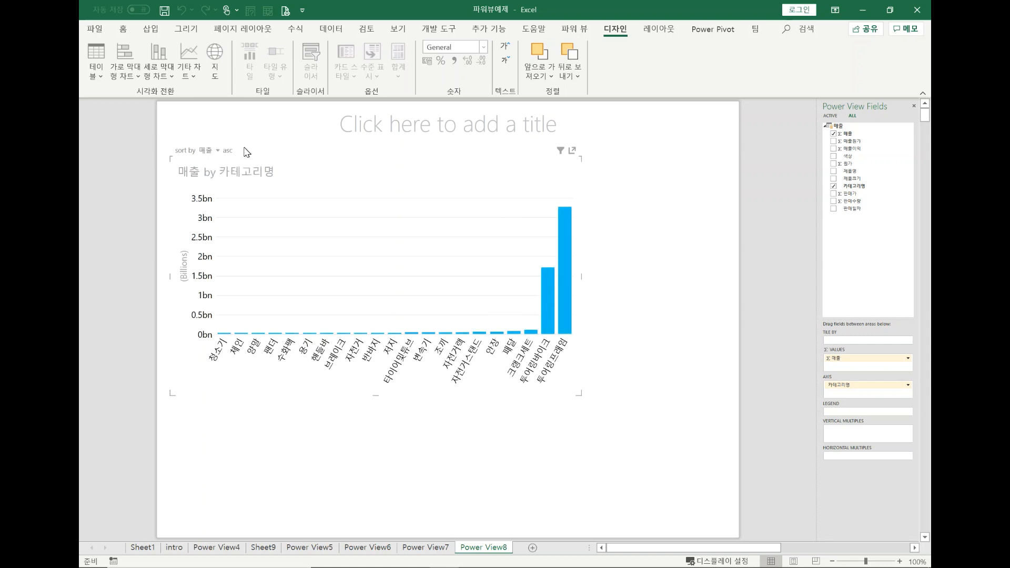
click(228, 151)
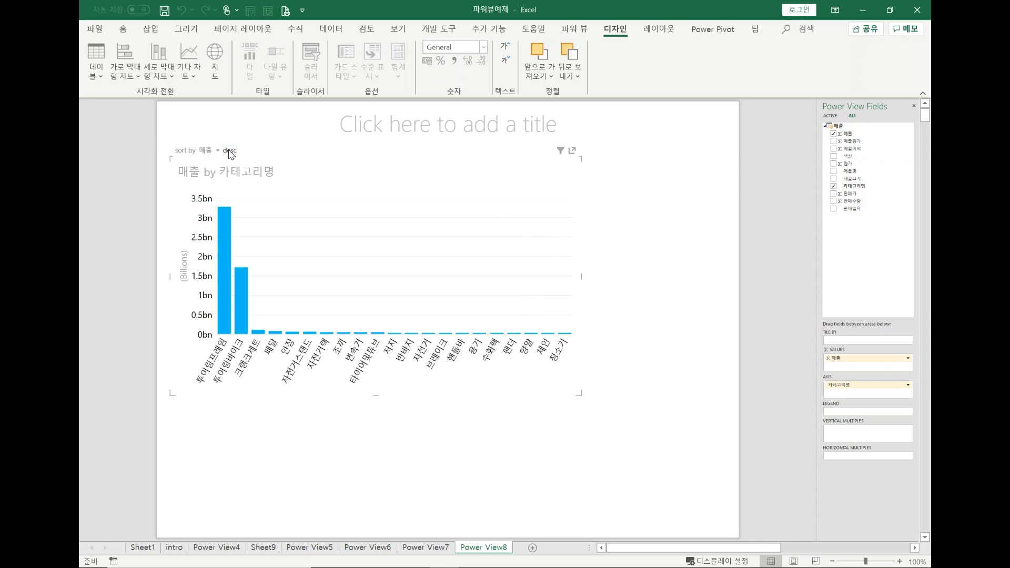
Add the 색상 field as a separate table beside the chart and convert it to a slicer.
click(432, 473)
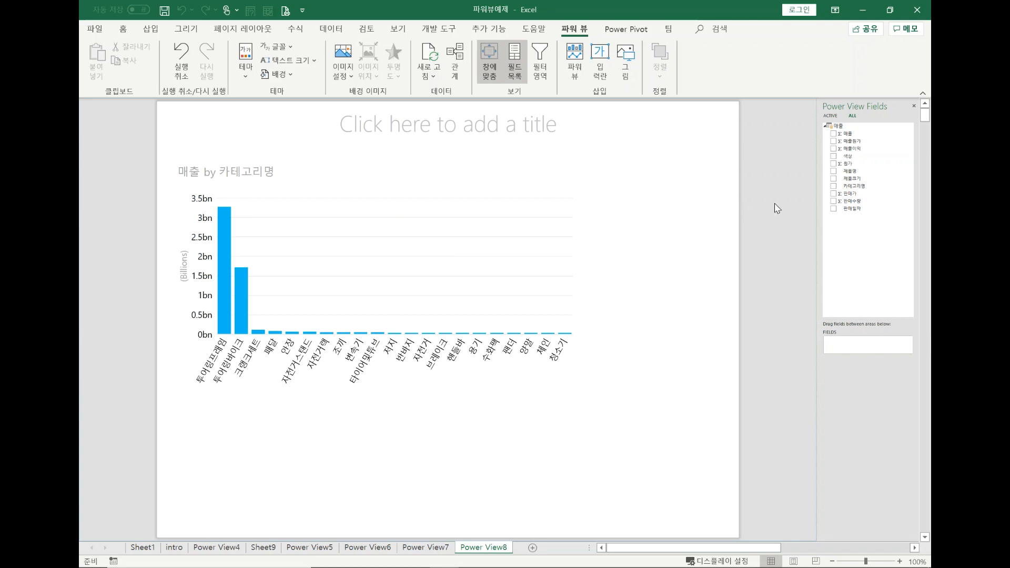
click(833, 158)
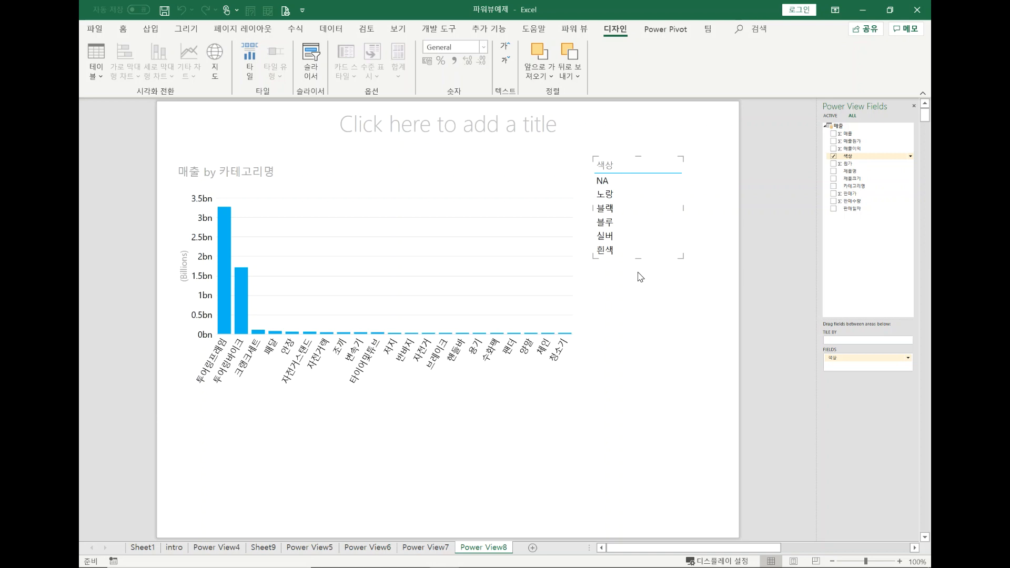
click(306, 64)
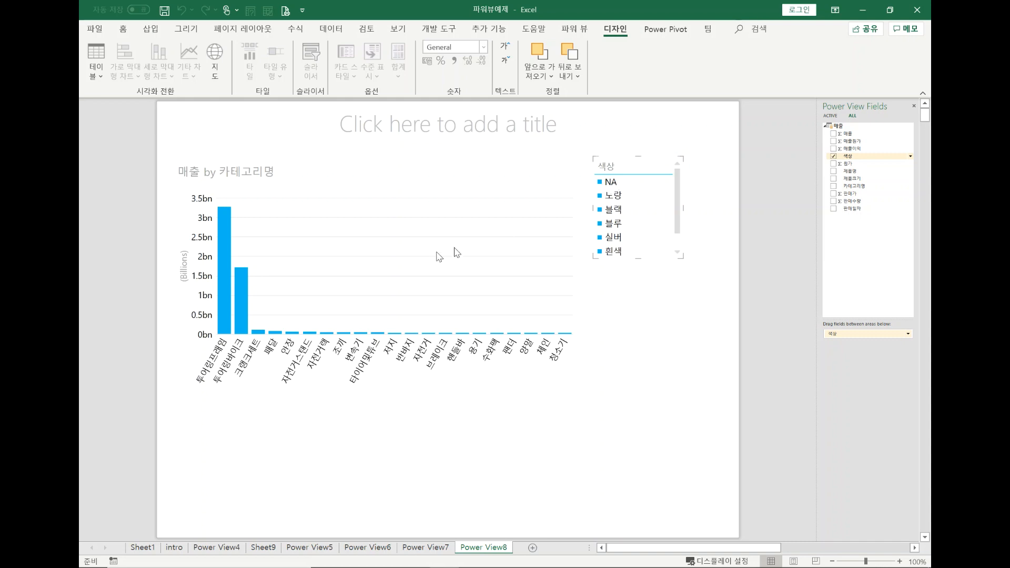
Filter the chart by 노랑, 블랙 and 실버 one at a time with the 색상 slicer, and clear the filter.
click(613, 196)
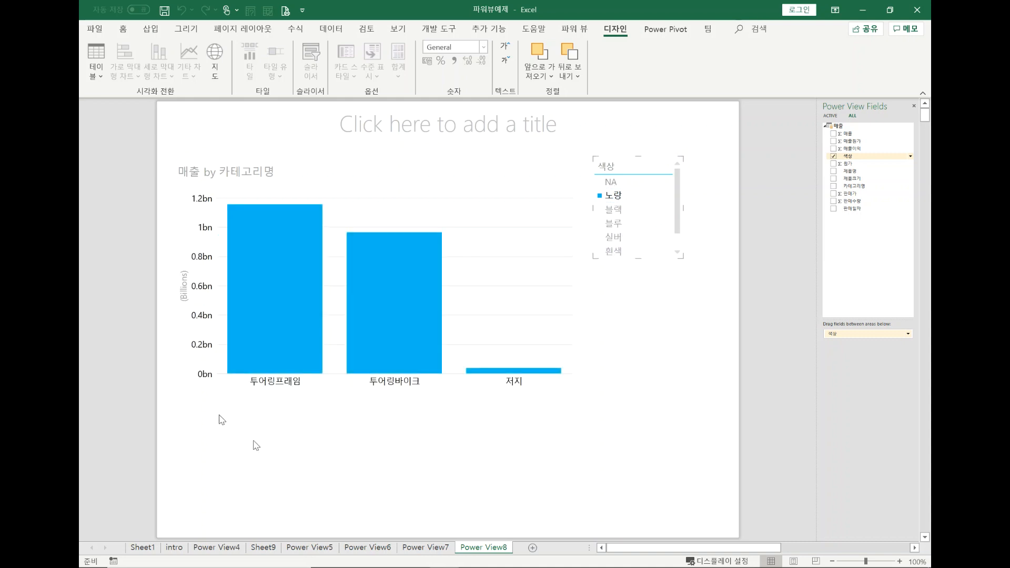
click(613, 212)
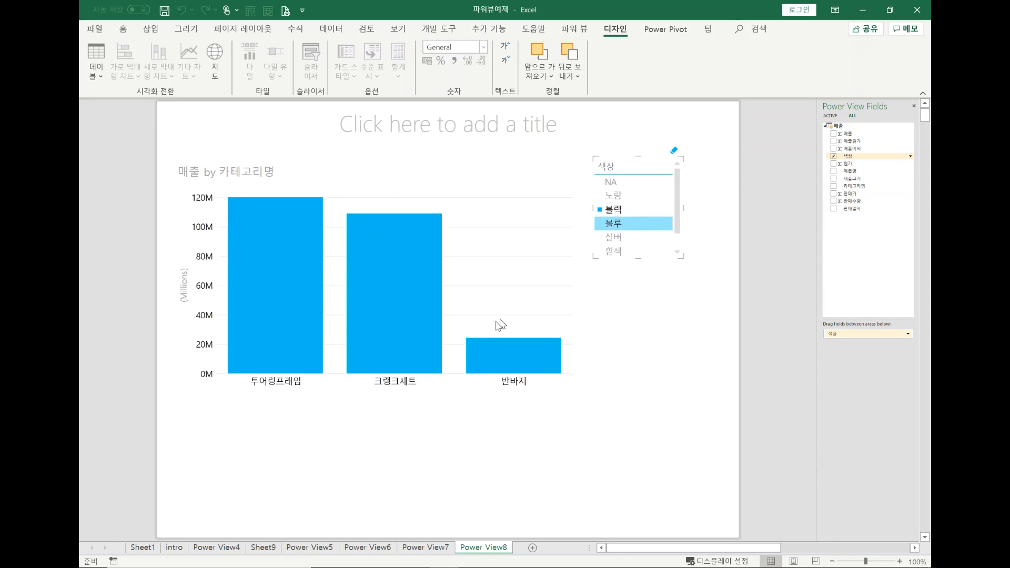
click(621, 241)
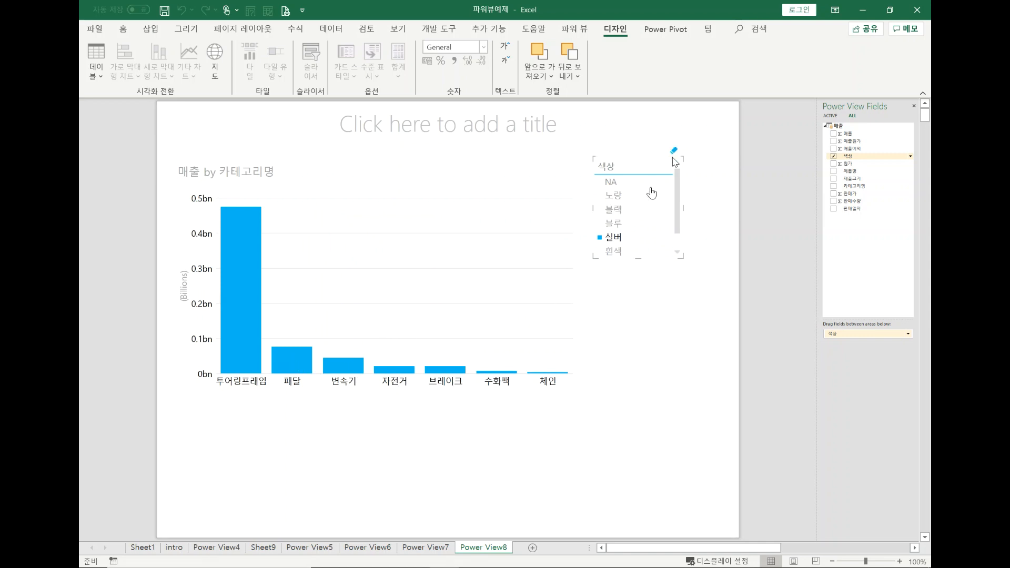
click(675, 152)
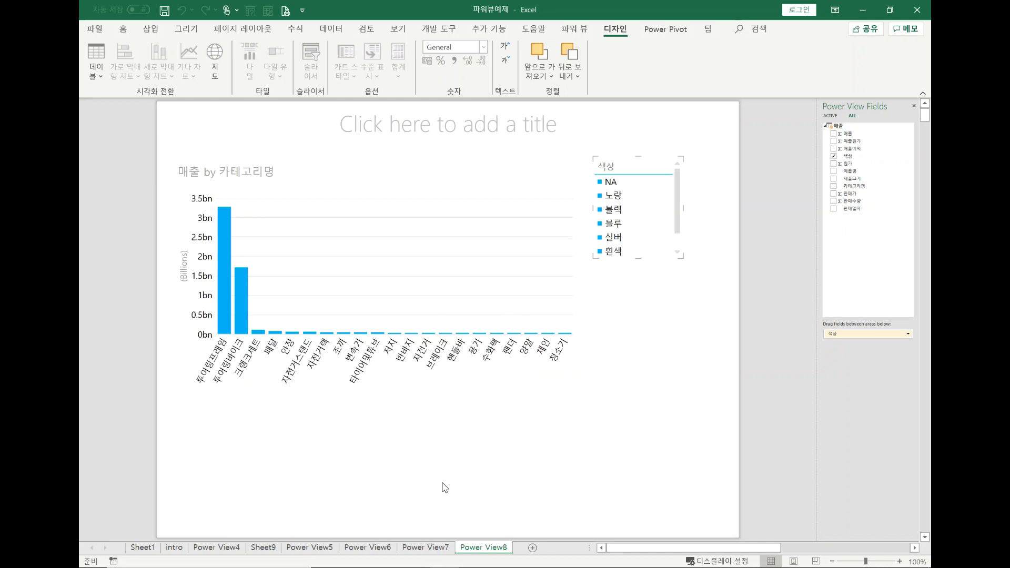
Enlarge the 색상 slicer slightly in height so all colours fit without scrolling.
click(479, 460)
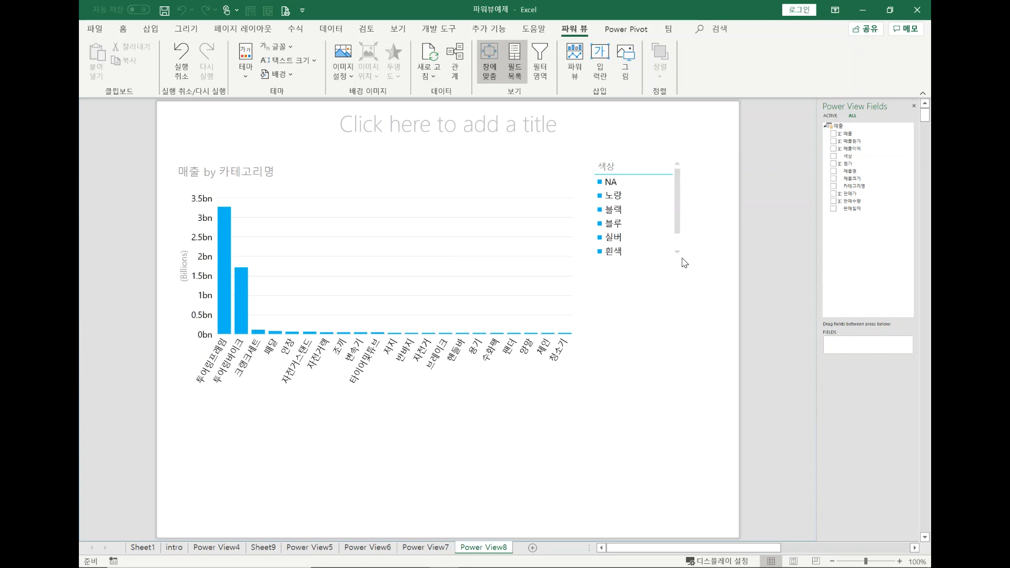
mouse_move(680, 256)
mouse_down()
mouse_move(681, 309)
mouse_move(679, 263)
mouse_up()
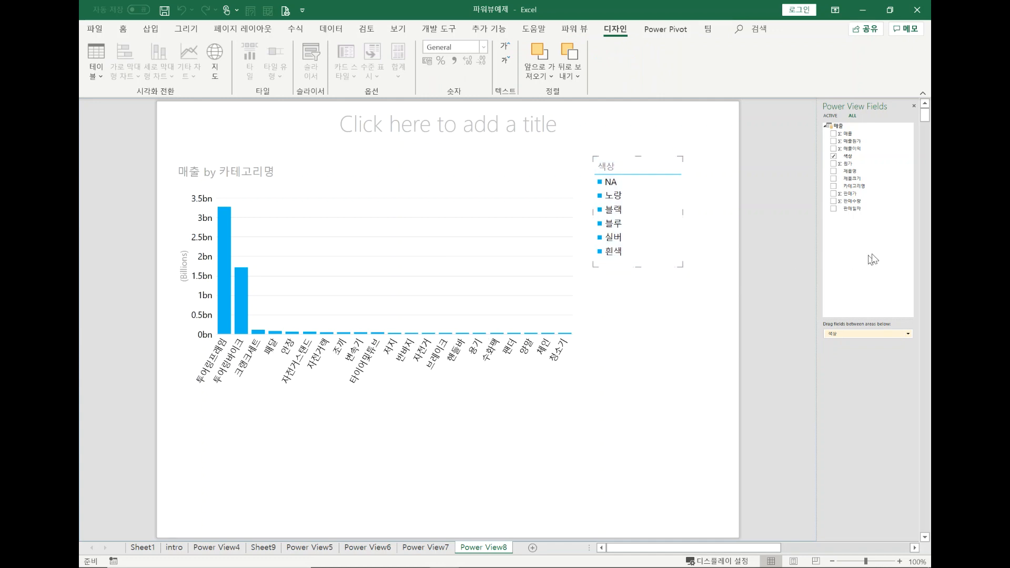
Add a separate table of the 판매일자 field below the 색상 slicer.
click(710, 315)
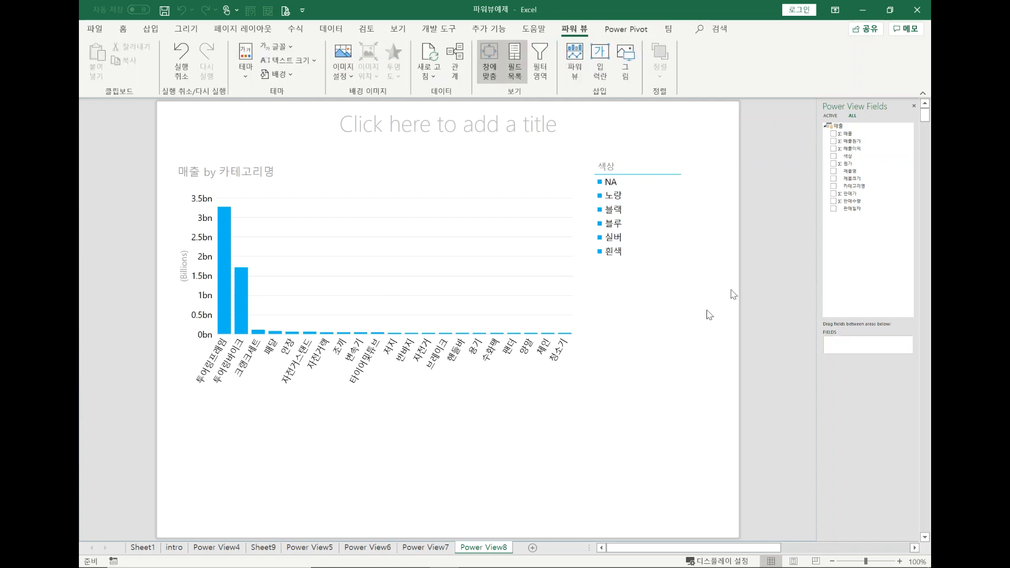
click(833, 209)
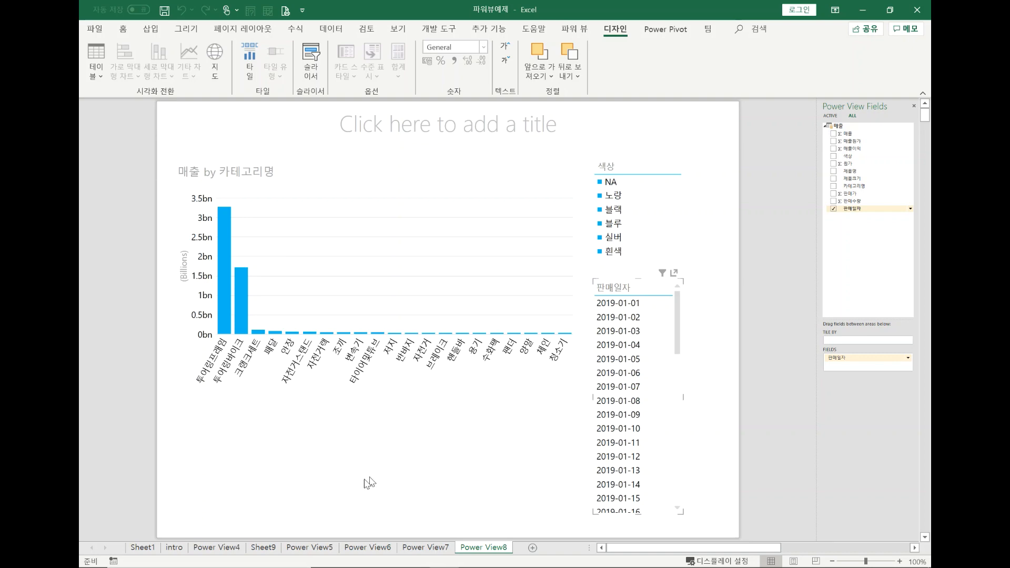
Review the 제품명, 카테고리명, 제품크기 and 판매수량 source columns in Sheet1, and return to the Power View8 sheet.
click(142, 547)
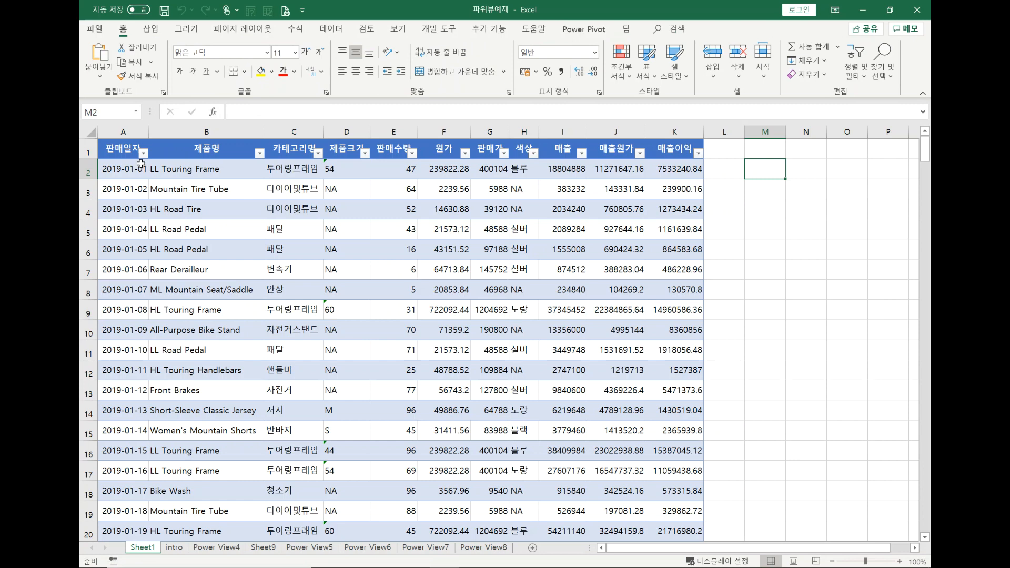
click(191, 127)
click(294, 127)
click(359, 127)
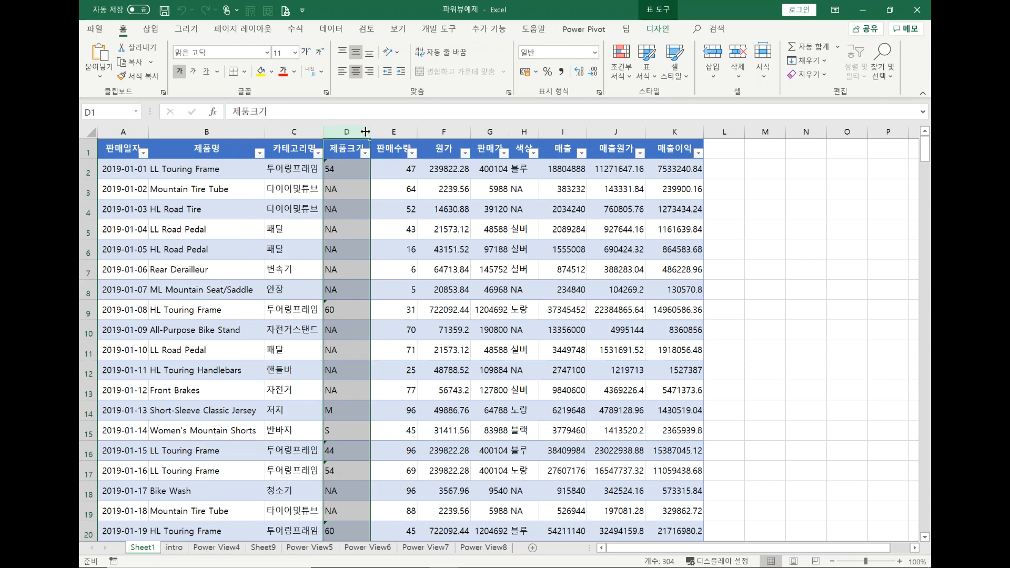
click(393, 129)
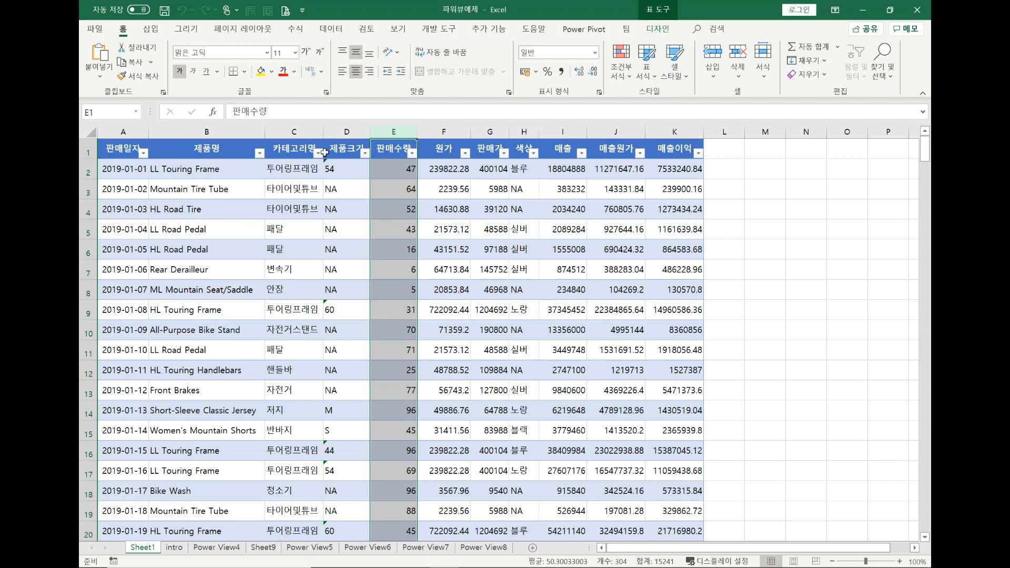
click(483, 547)
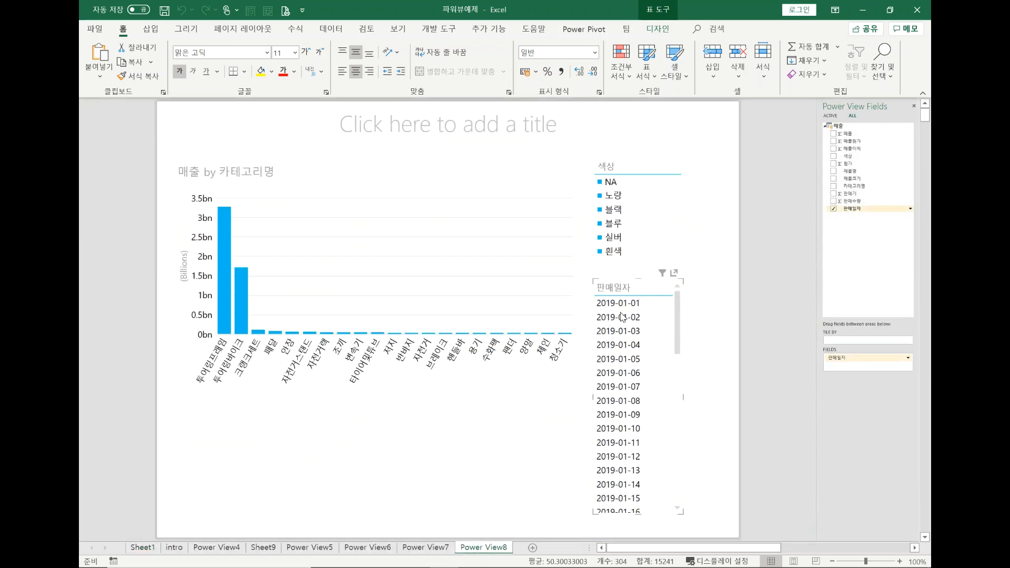
Convert the 판매일자 table to a slicer.
click(660, 310)
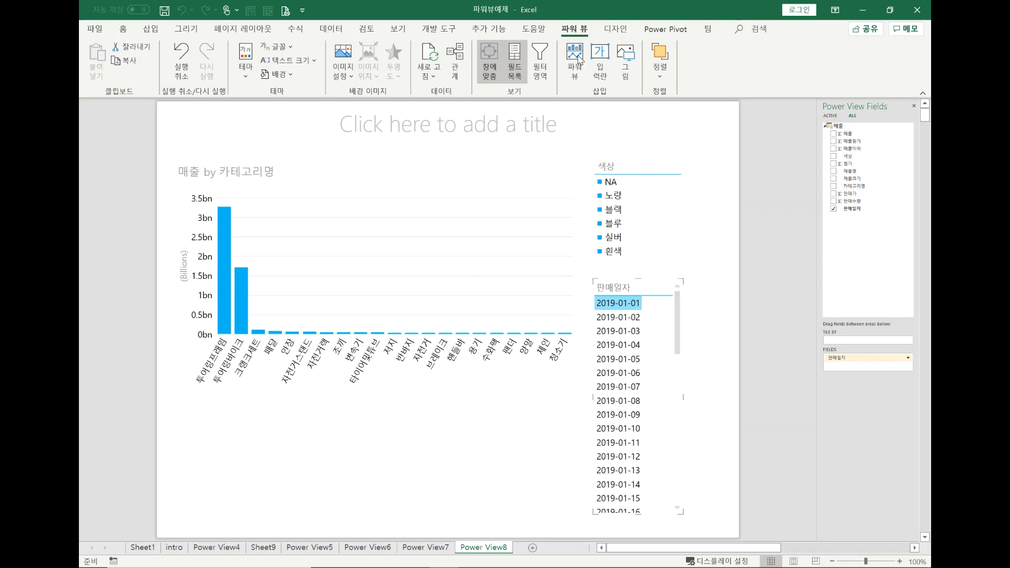
click(620, 33)
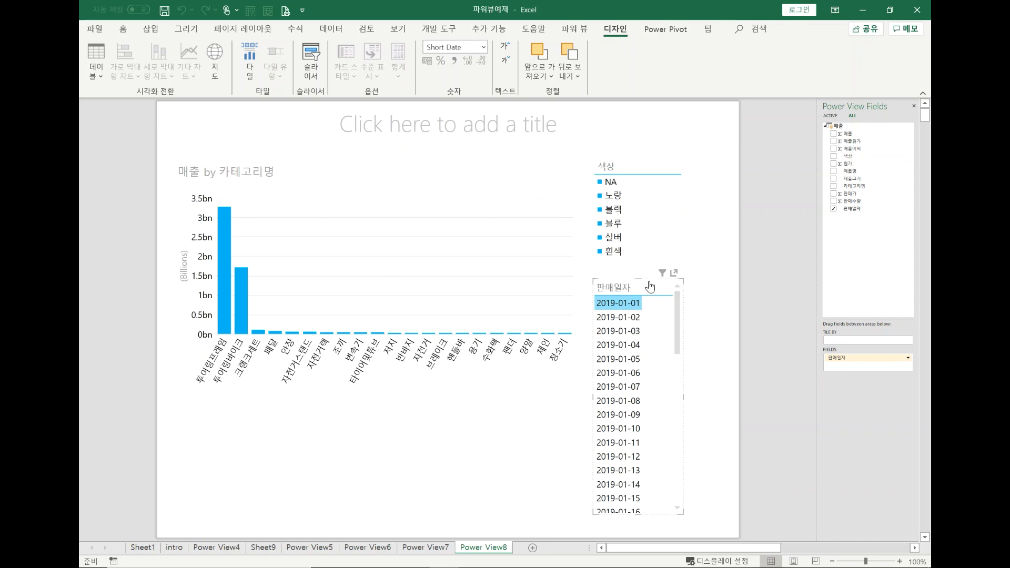
click(317, 57)
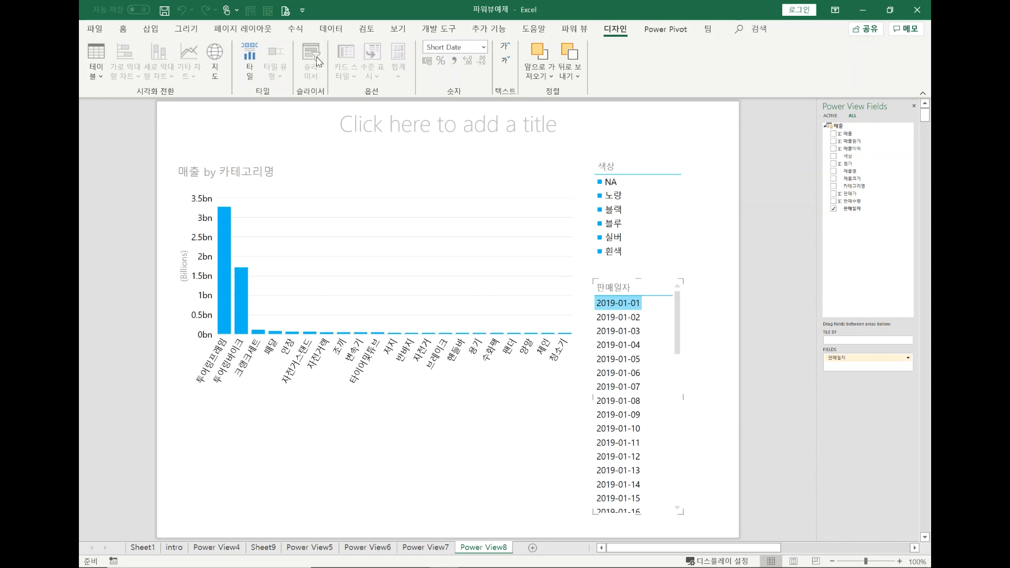
Filter the report by 2019-01-01 and by 2019-01-02 with the 판매일자 slicer, and scroll through its dates.
click(627, 309)
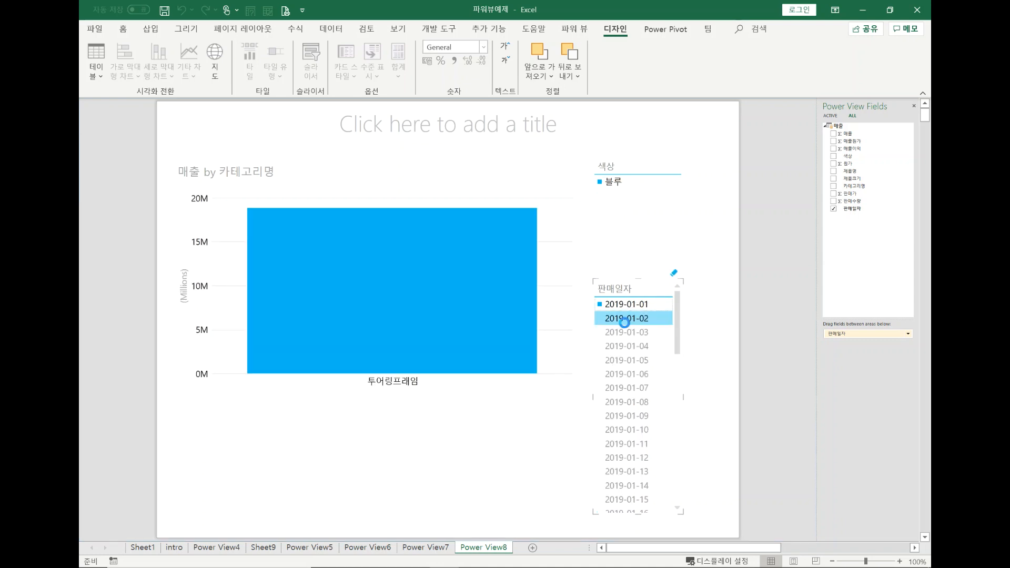
click(625, 319)
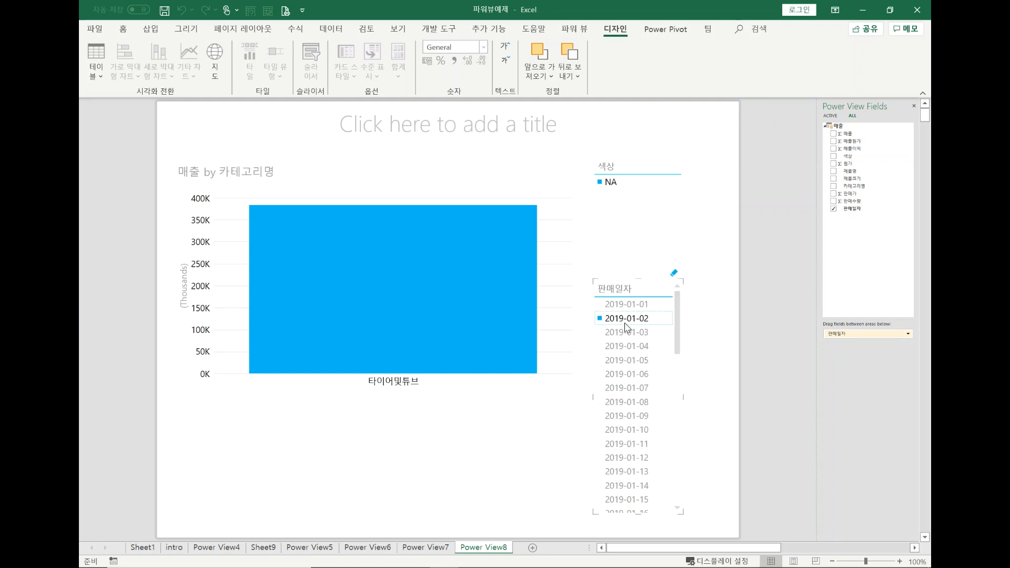
drag(677, 336, 676, 284)
Delete the 판매일자 slicer from the report.
click(638, 285)
mouse_move(642, 290)
key(Delete)
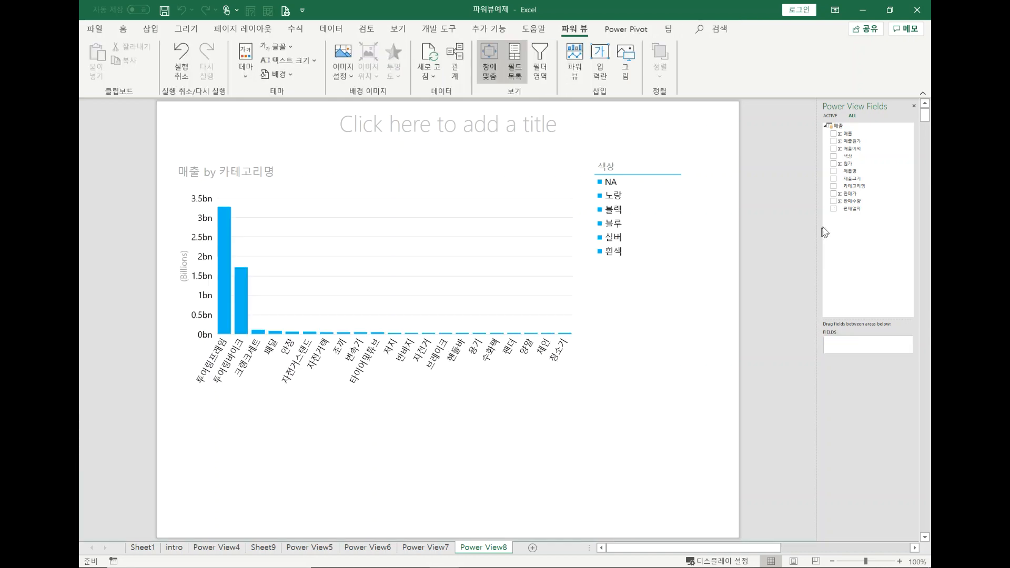
Add the 판매일자 field as a new table and convert it to tiles.
click(833, 209)
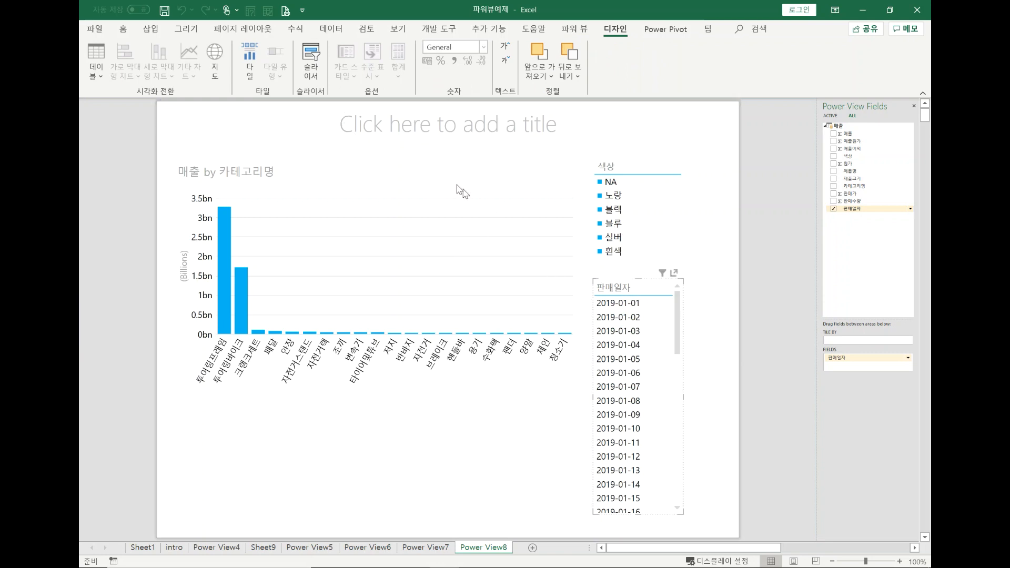
click(256, 67)
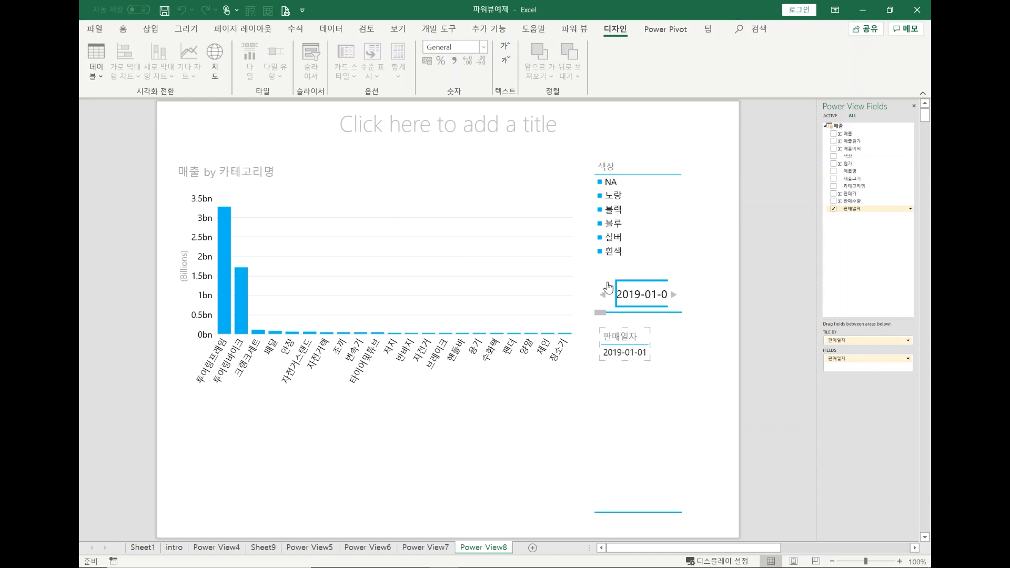
Move the 판매일자 tile container over the lower part of the chart and widen it to show several dates.
drag(606, 286, 251, 412)
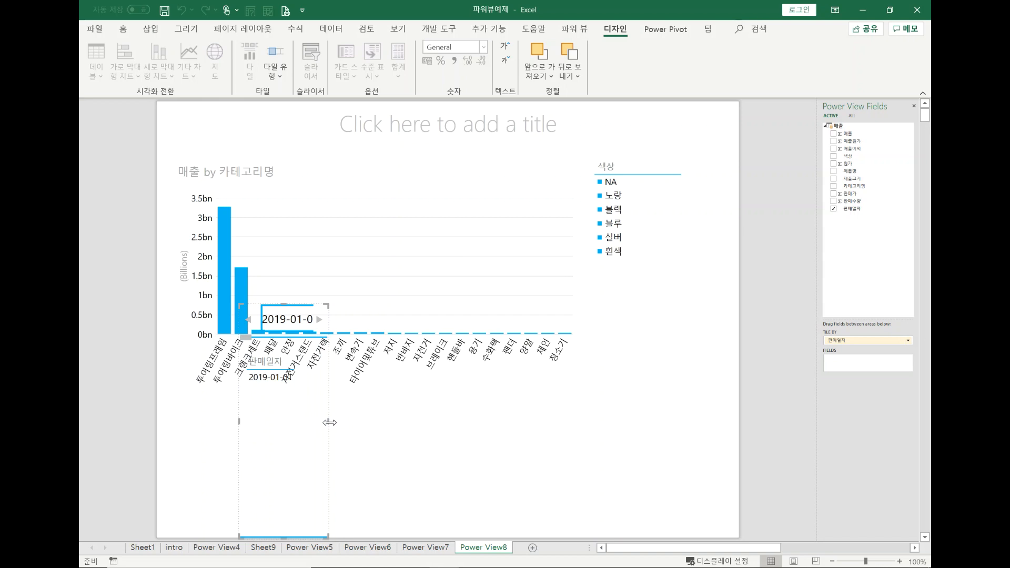
click(579, 419)
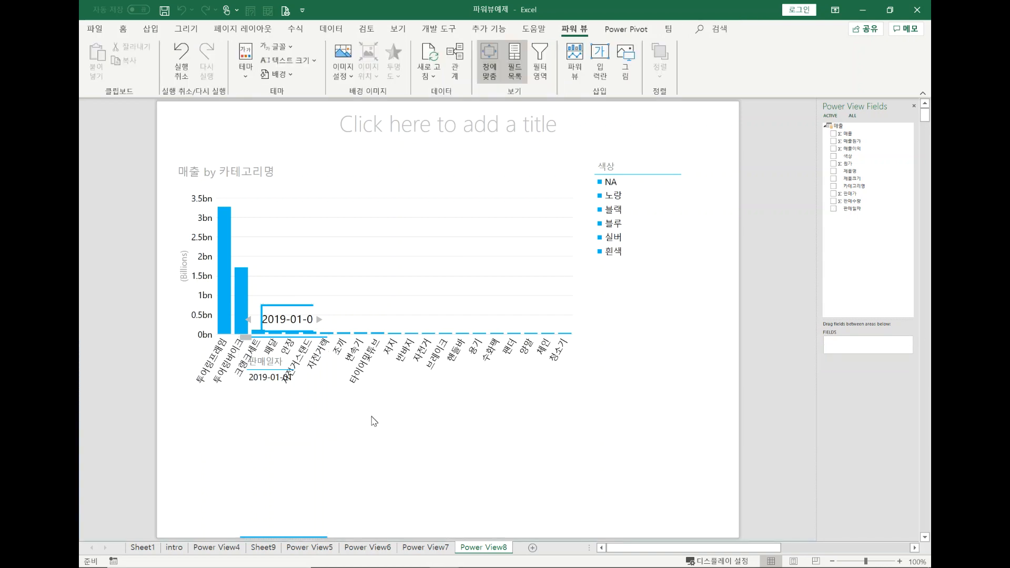
click(316, 425)
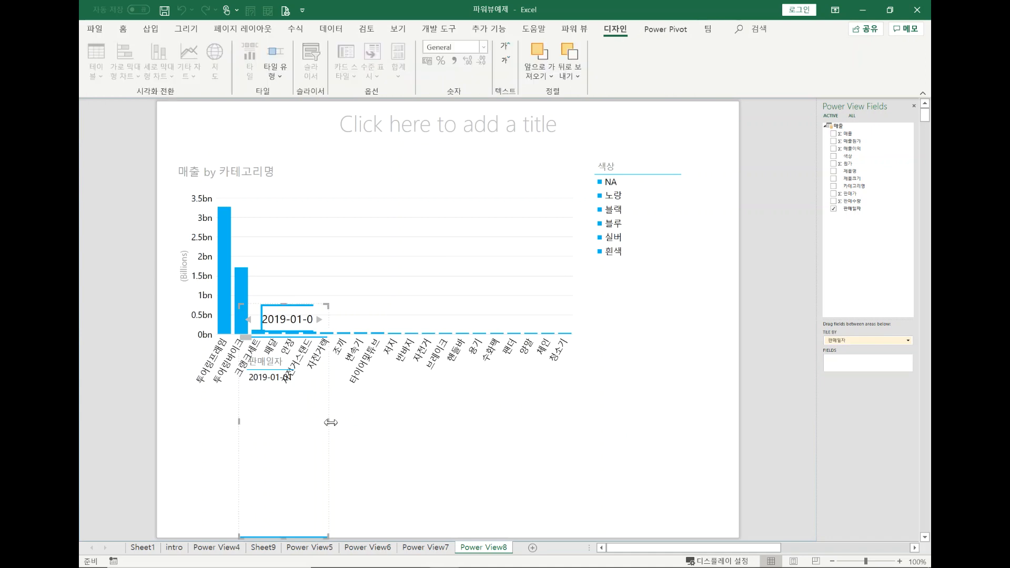
drag(331, 422, 663, 429)
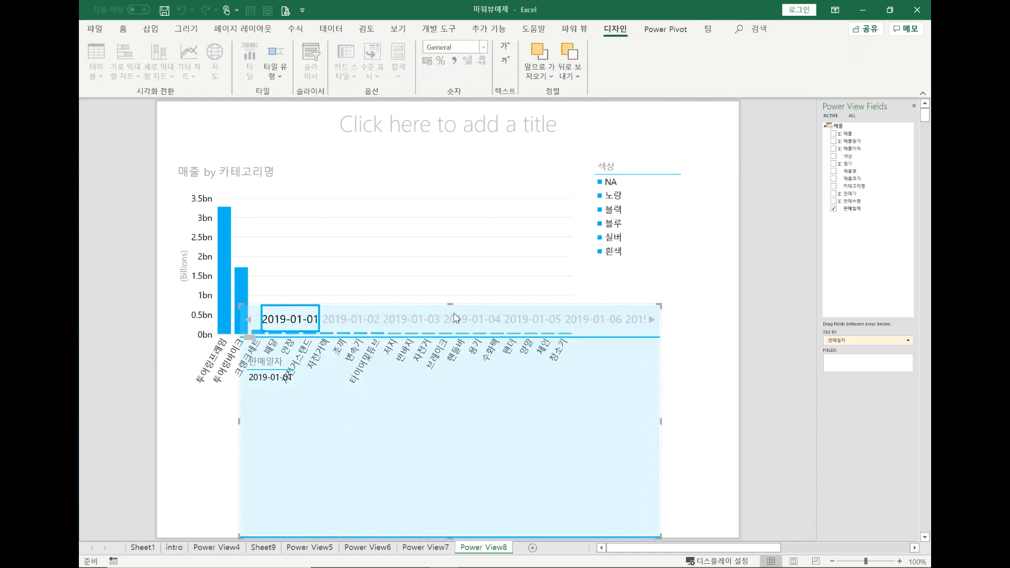
Shorten the 판매일자 tile container from its upper edge so it sits entirely below the column chart.
drag(450, 306, 442, 412)
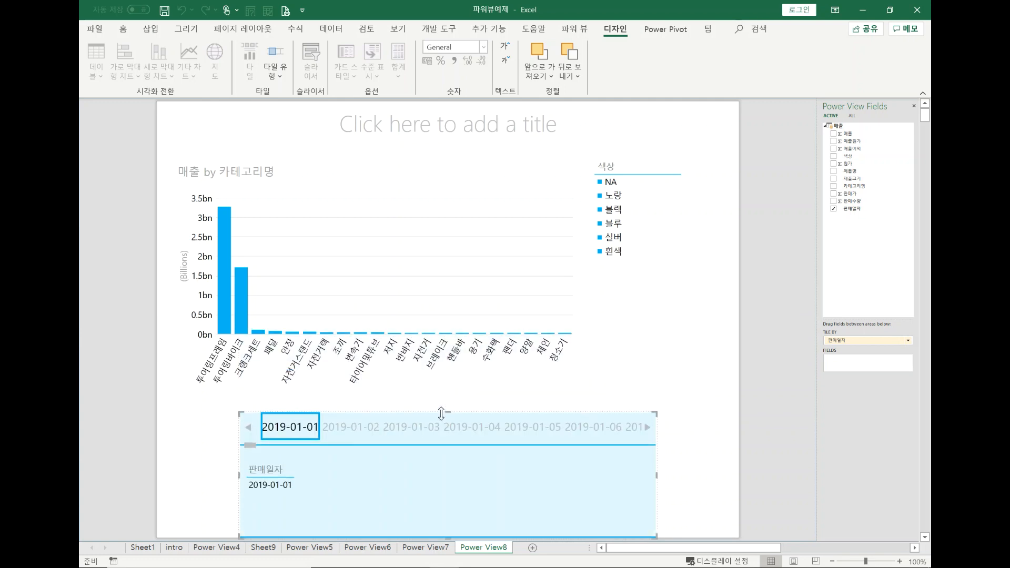
click(677, 380)
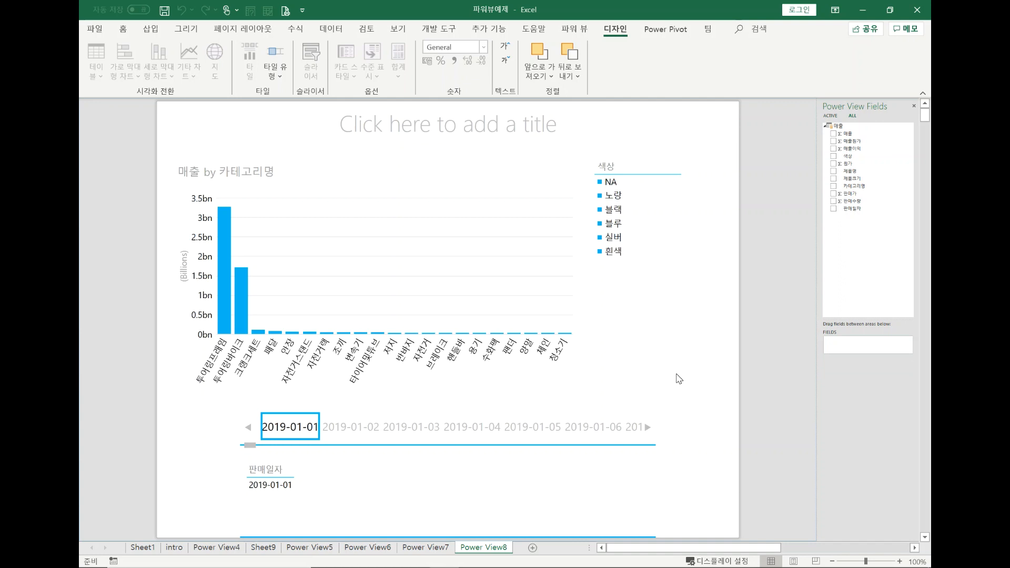
Scroll the 판매일자 tiles forward and view the dates from 2019-01-04 through 2019-01-08 one after another.
click(649, 428)
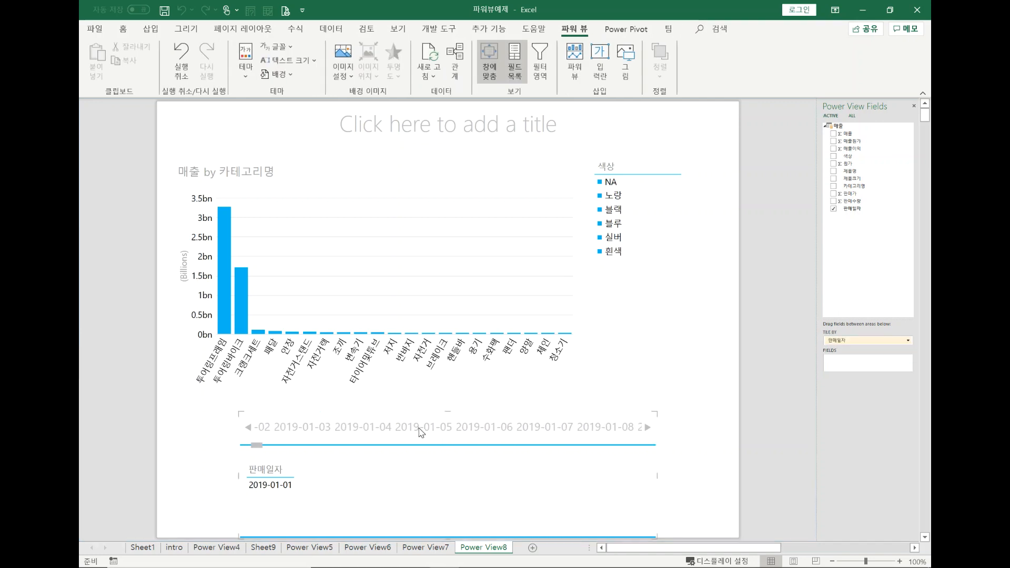
click(395, 431)
click(364, 430)
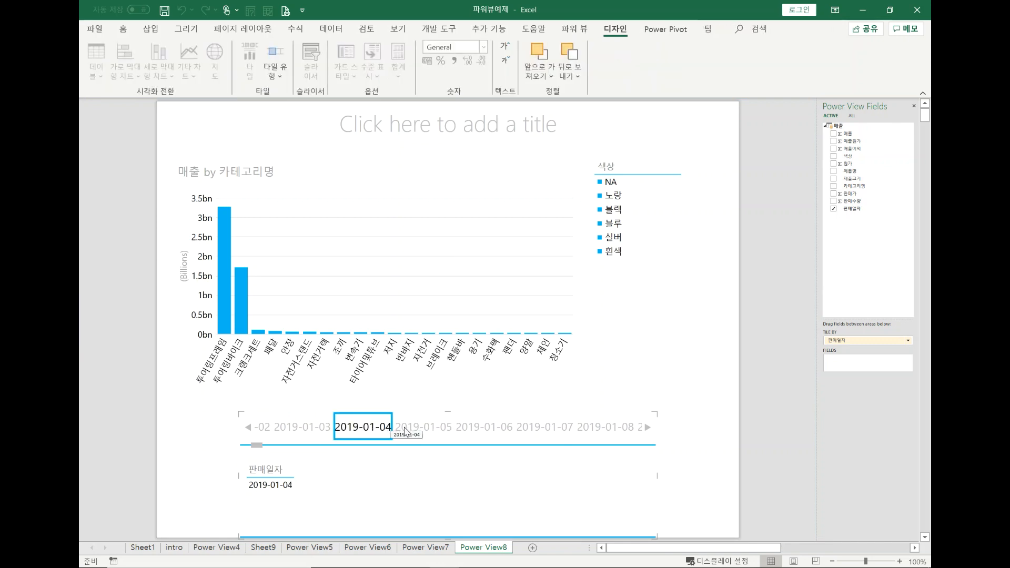
click(408, 432)
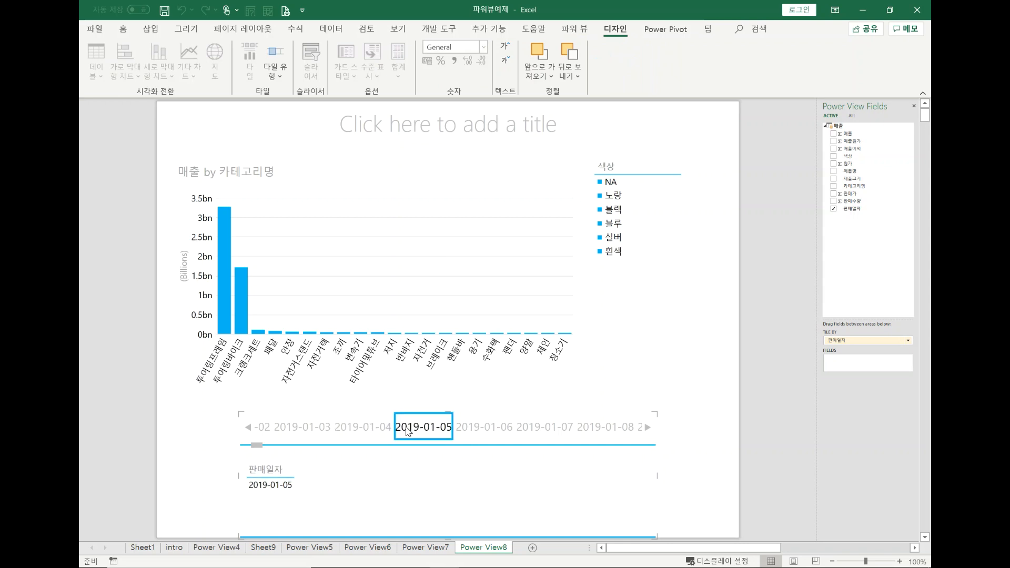
click(482, 432)
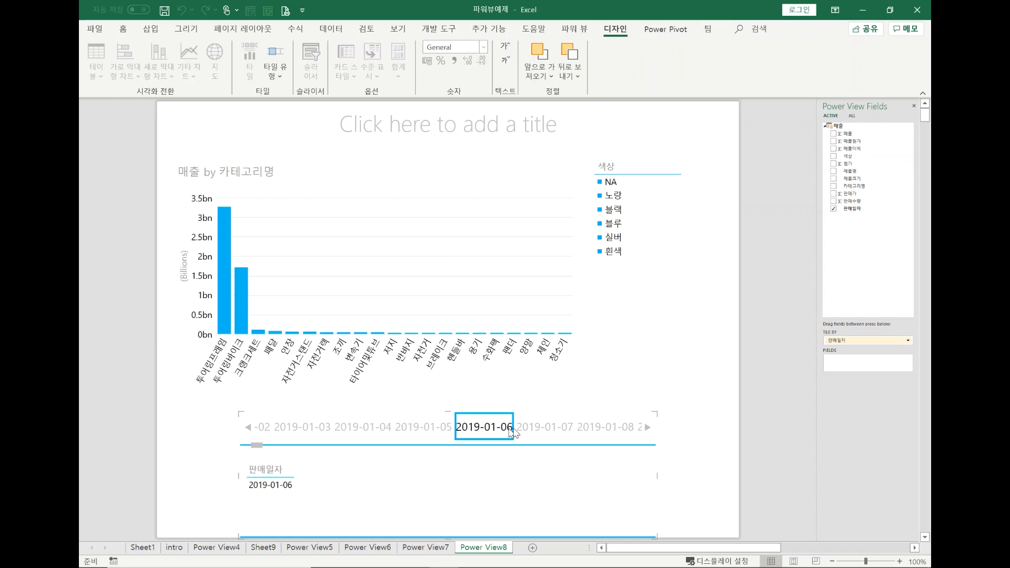
click(537, 433)
click(600, 431)
Filter the report by 블루, 블랙 and 흰색 in turn with the 색상 slicer, and select the 2019-05-13 tile.
click(619, 223)
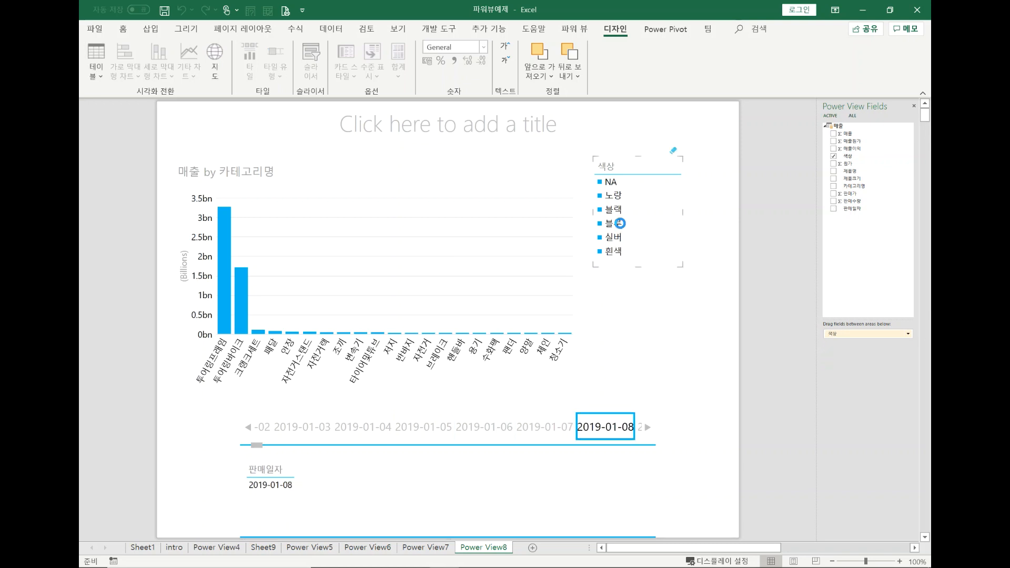
click(613, 224)
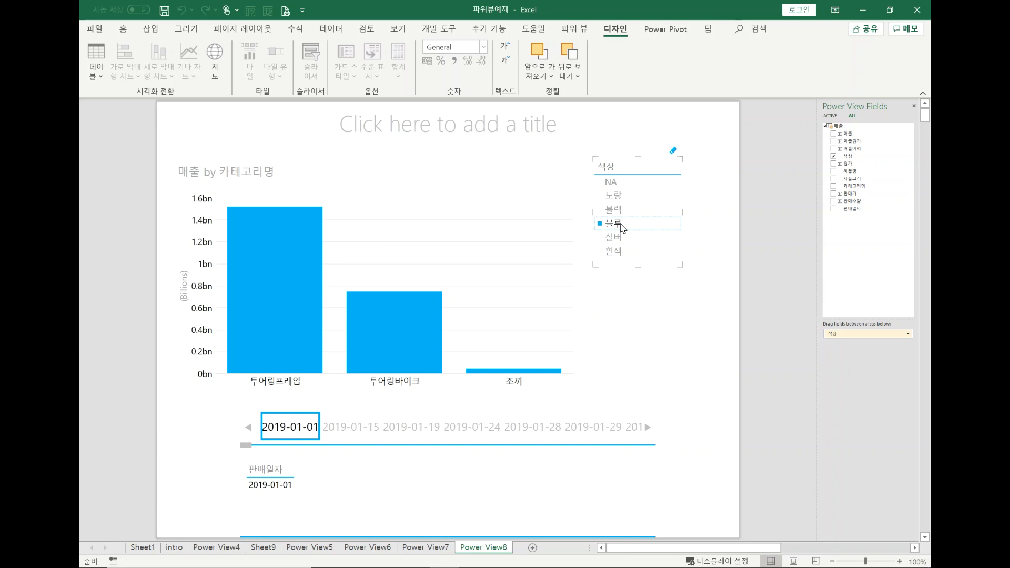
click(618, 211)
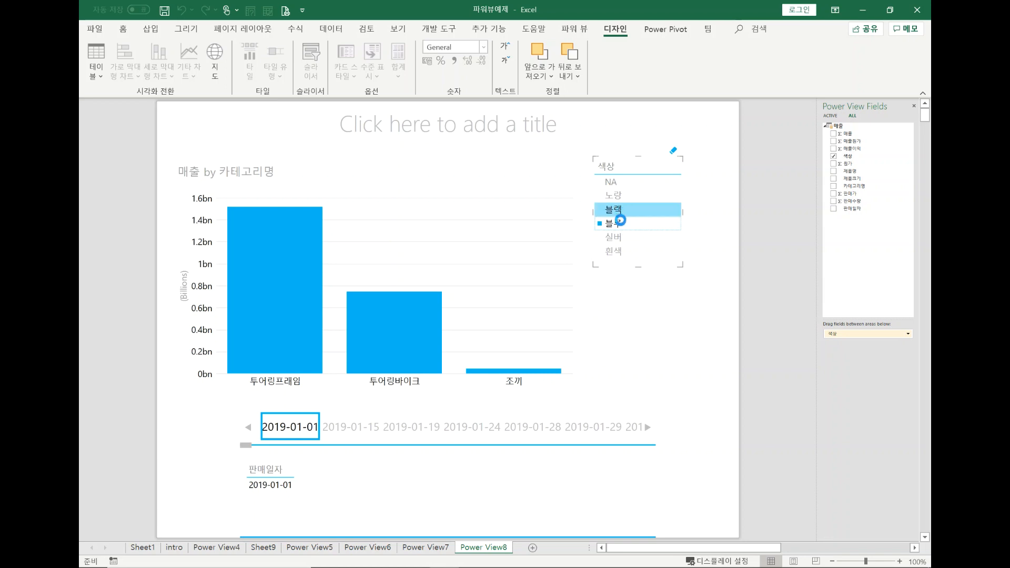
click(617, 251)
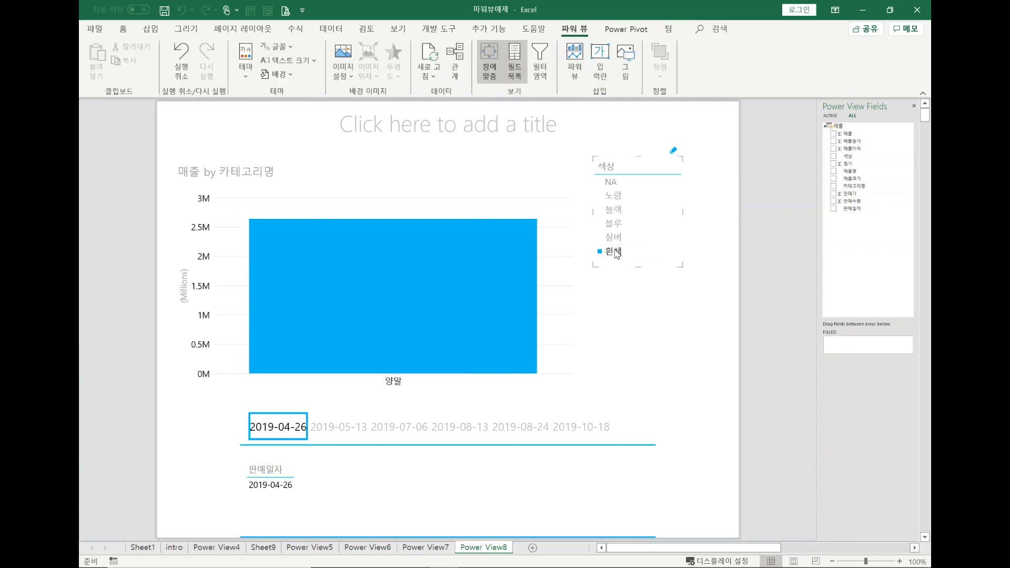
click(330, 432)
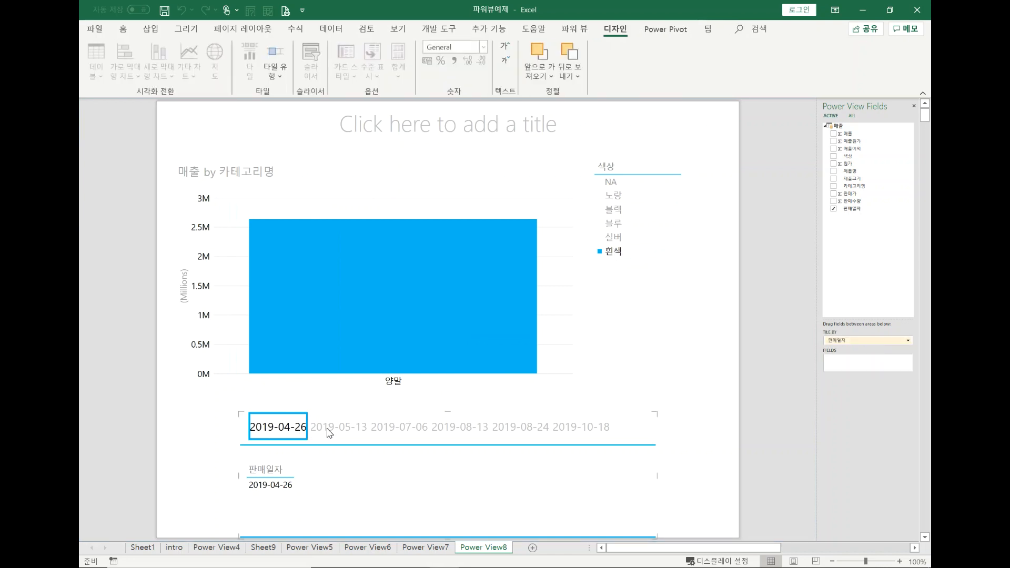
click(329, 431)
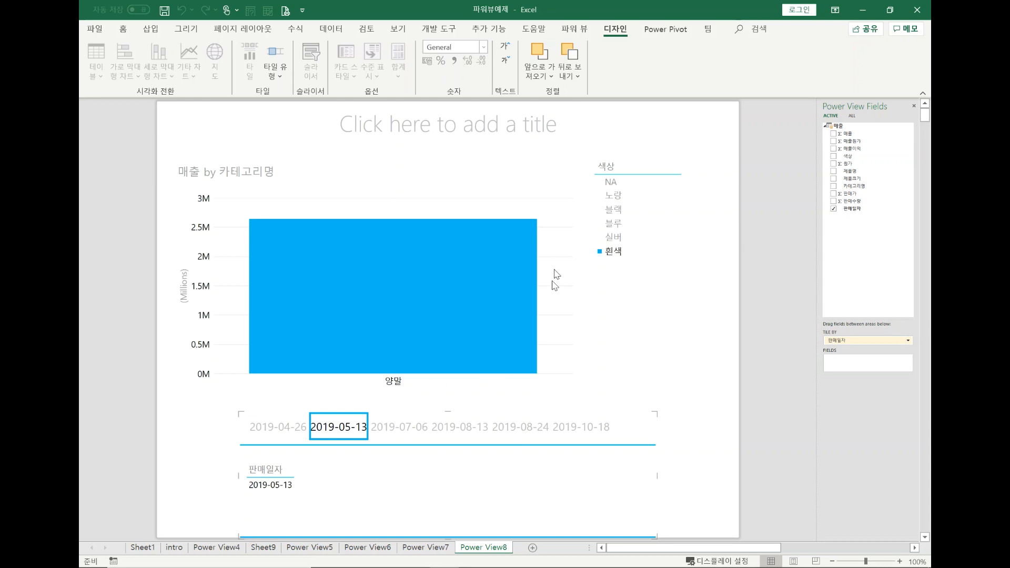
Clear the 색상 slicer's filter and scroll the date tiles back to show 2019-02-12.
click(674, 150)
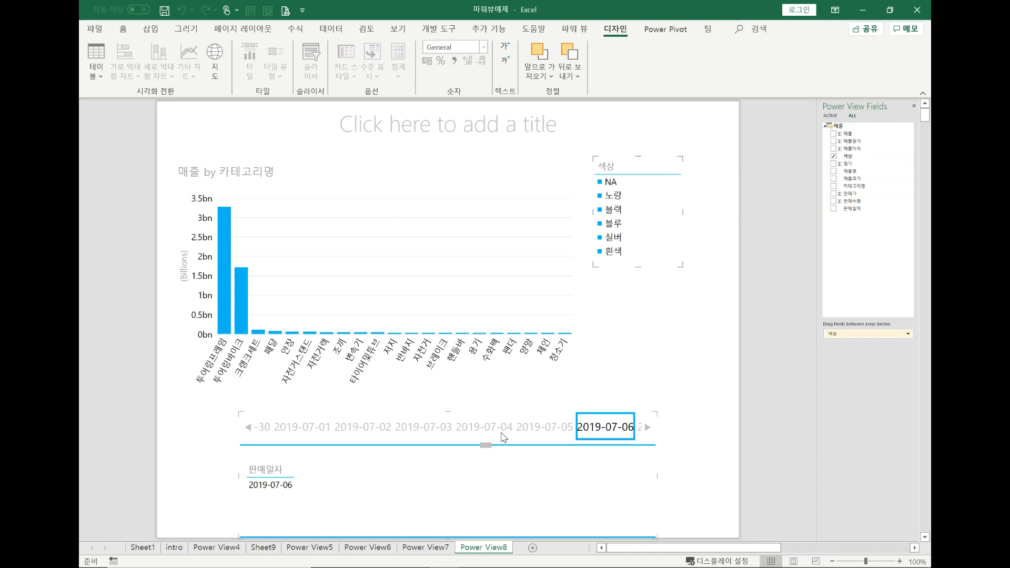
drag(486, 448, 304, 445)
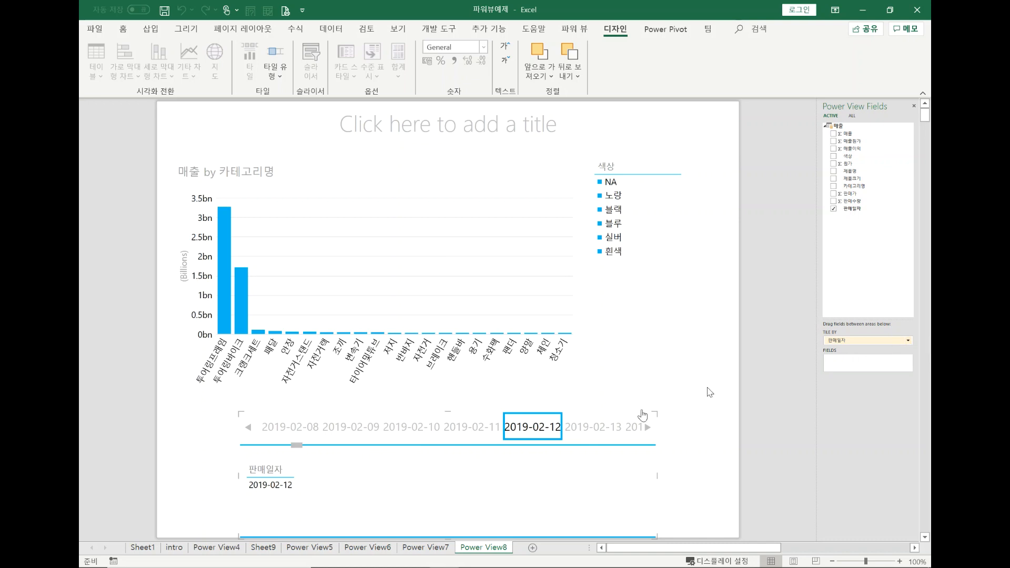
Add the 제품명 and 카테고리명 fields inside the 판매일자 tile container.
drag(865, 172, 852, 364)
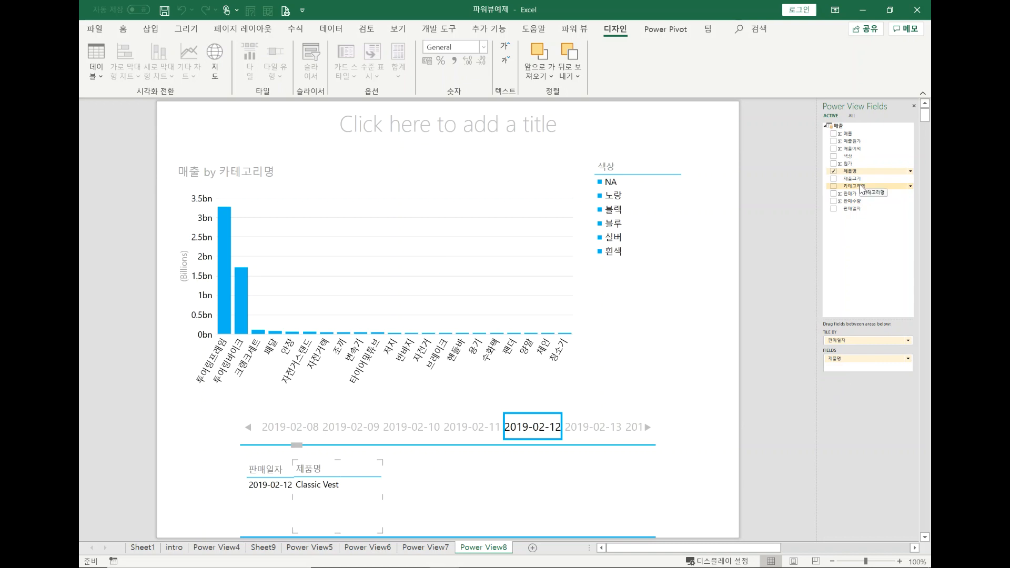
drag(861, 189, 861, 370)
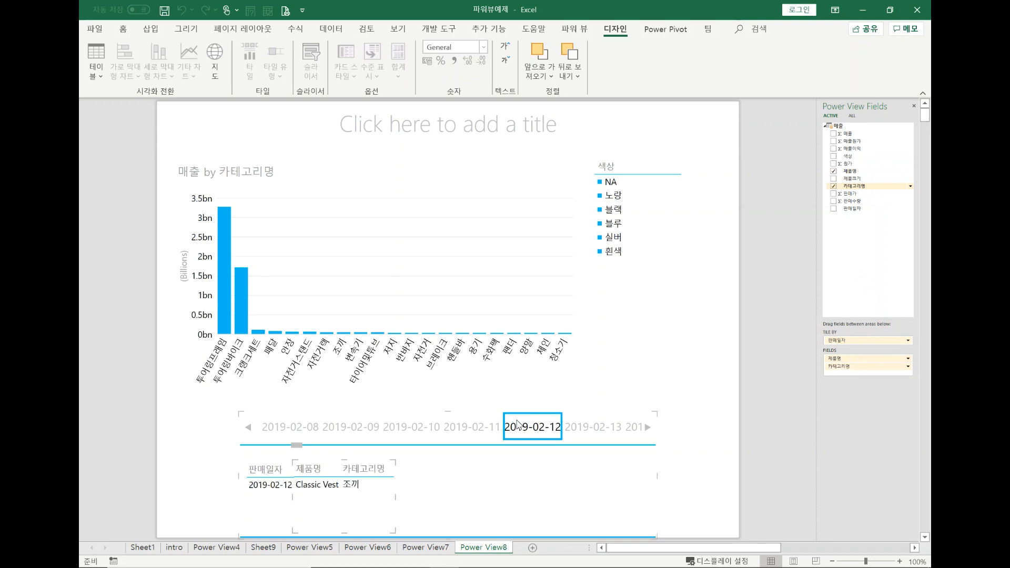
View the product and category details for the 2019-02-10 and 2019-02-11 tiles.
click(404, 431)
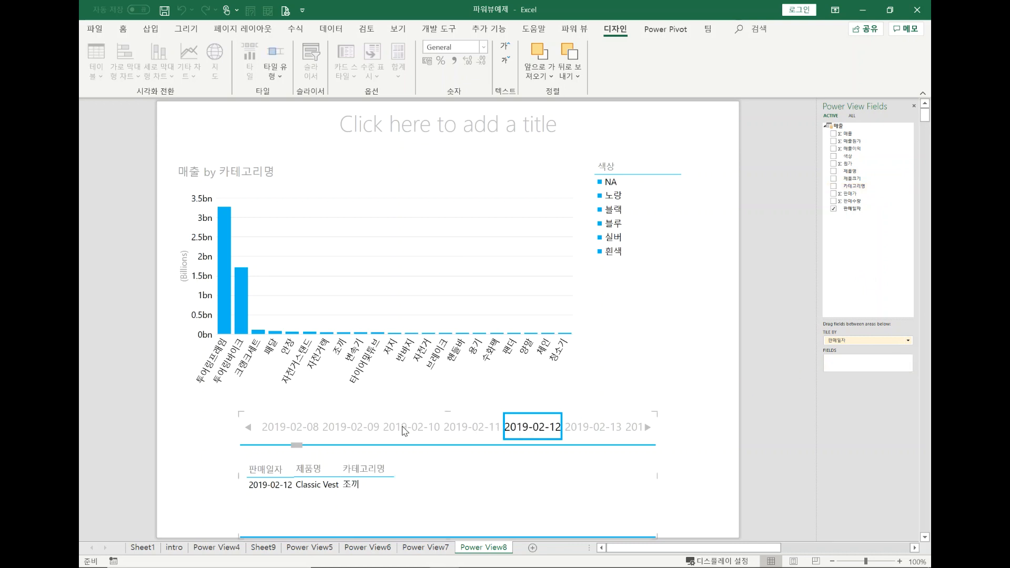
click(404, 431)
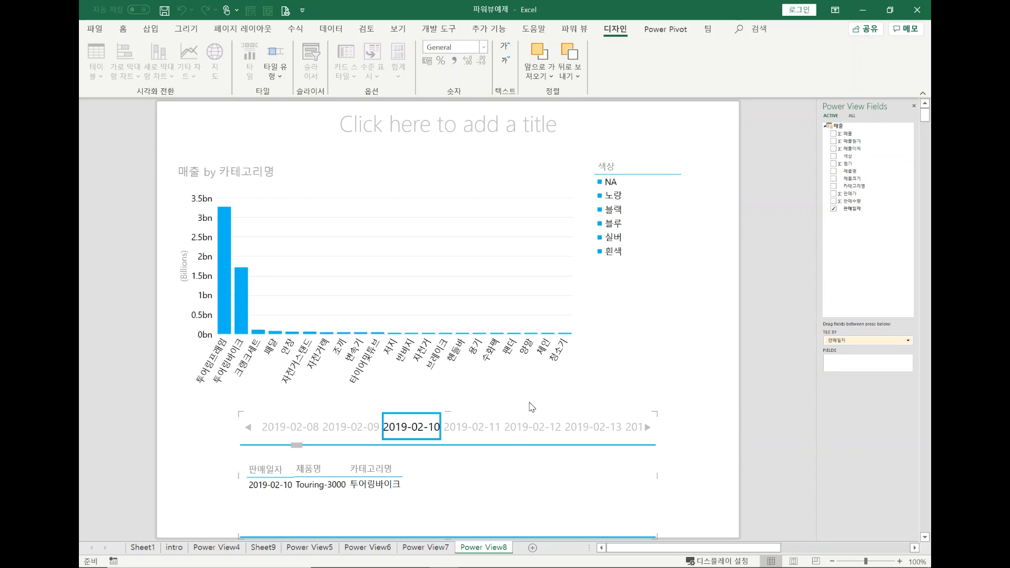
click(512, 263)
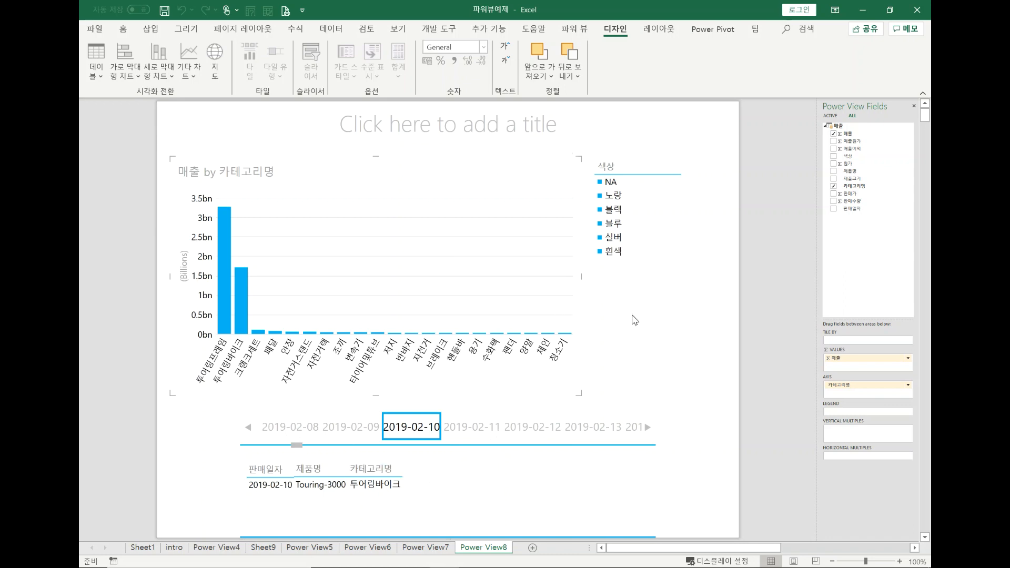
click(467, 421)
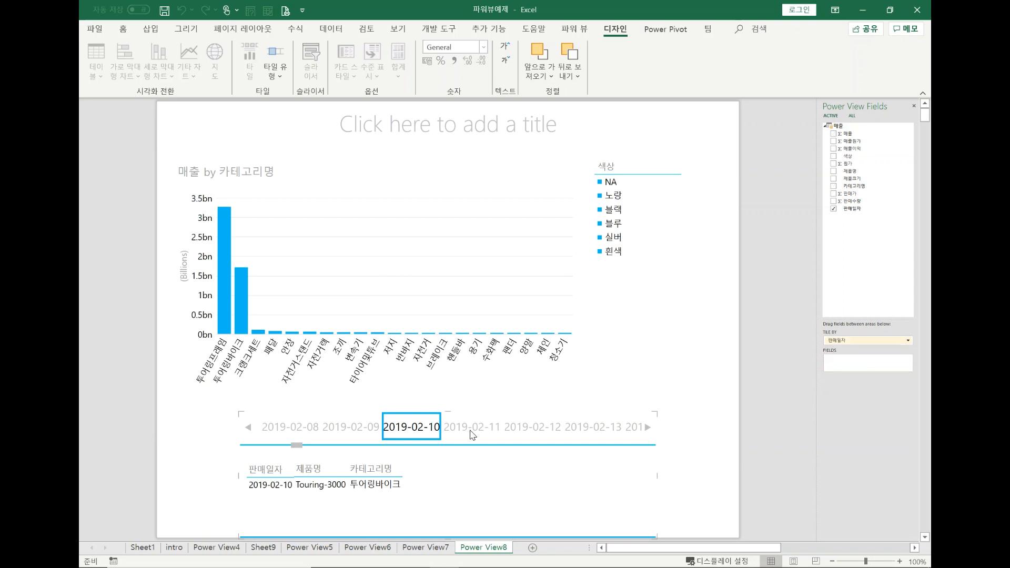
click(451, 429)
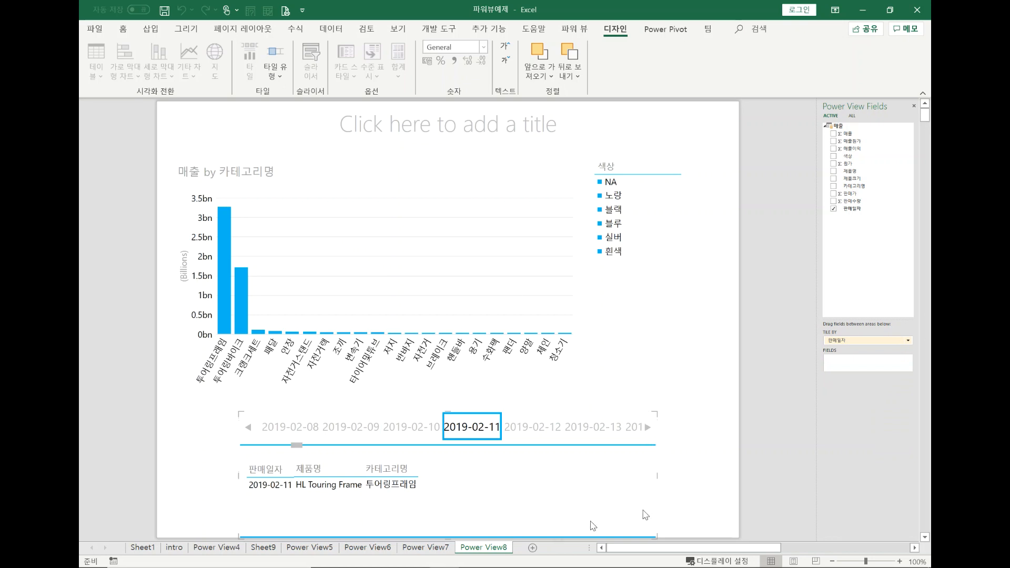
right_click(517, 535)
click(460, 484)
click(410, 171)
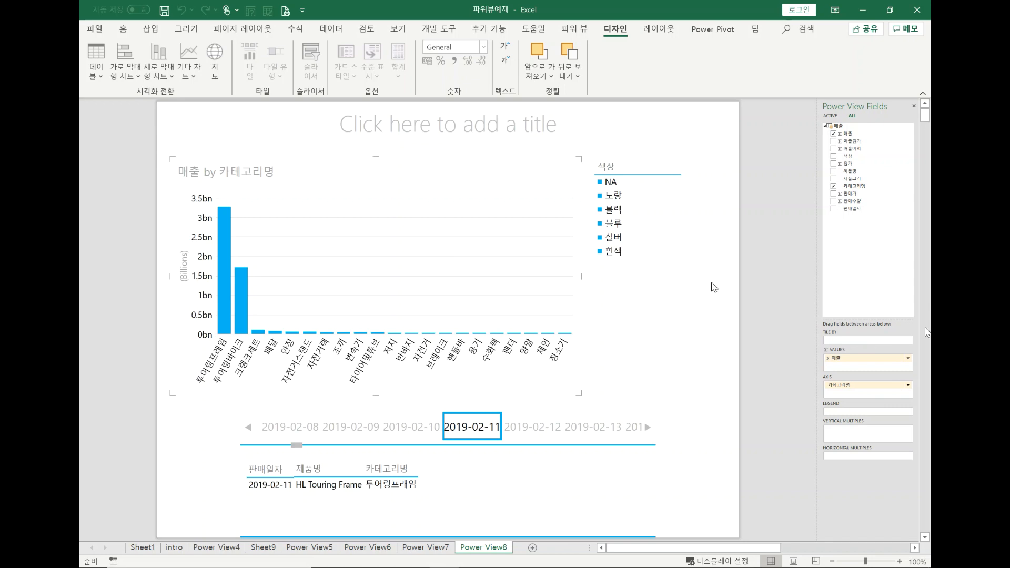
Filter the report by 블루 with the 색상 slicer.
click(626, 293)
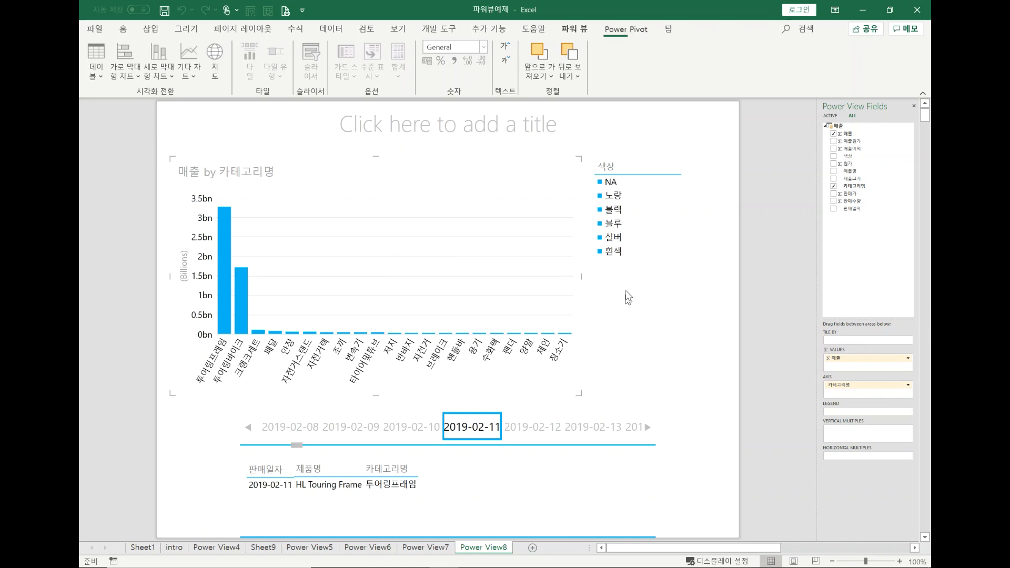
click(619, 224)
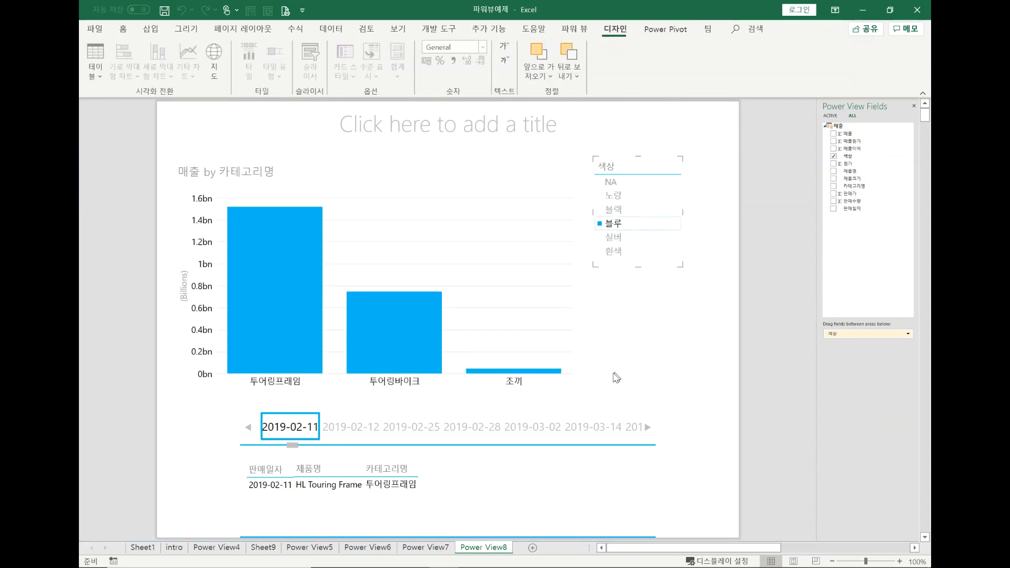
Delete the 판매일자 tile container below the chart.
click(581, 415)
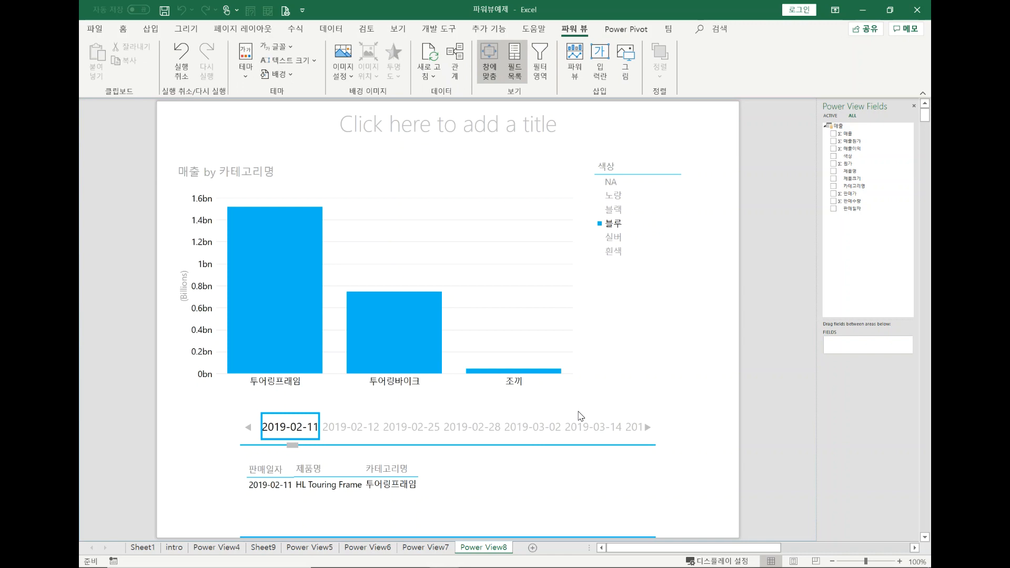
click(572, 467)
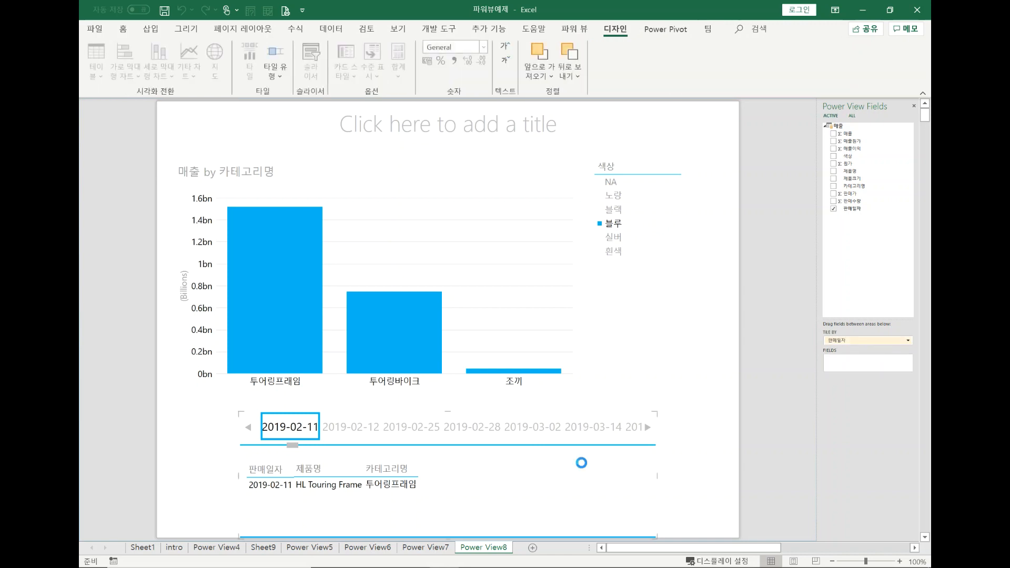
key(Delete)
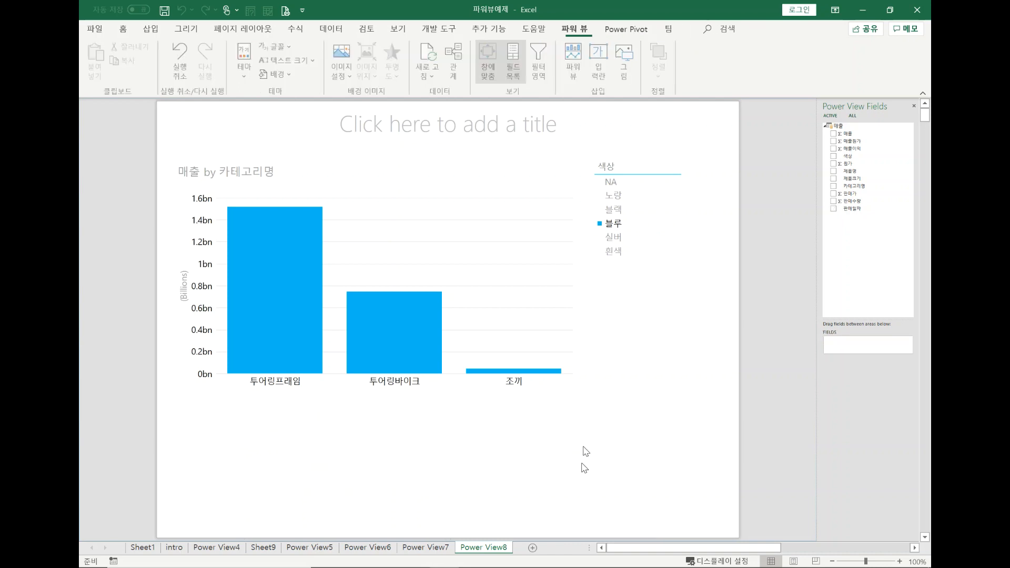
Convert the 매출 by 카테고리명 column chart into a plain table.
click(474, 187)
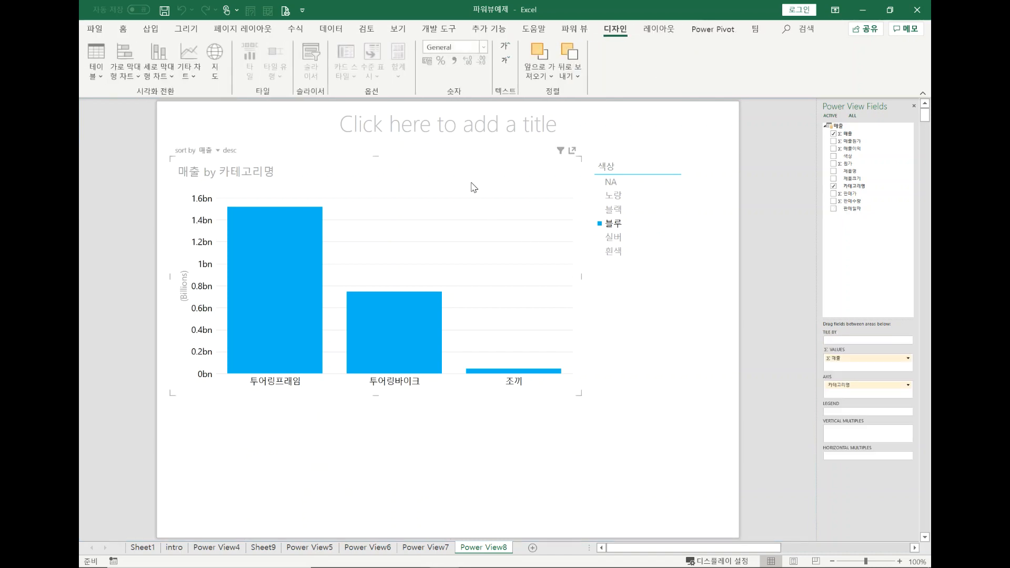
click(97, 71)
click(101, 94)
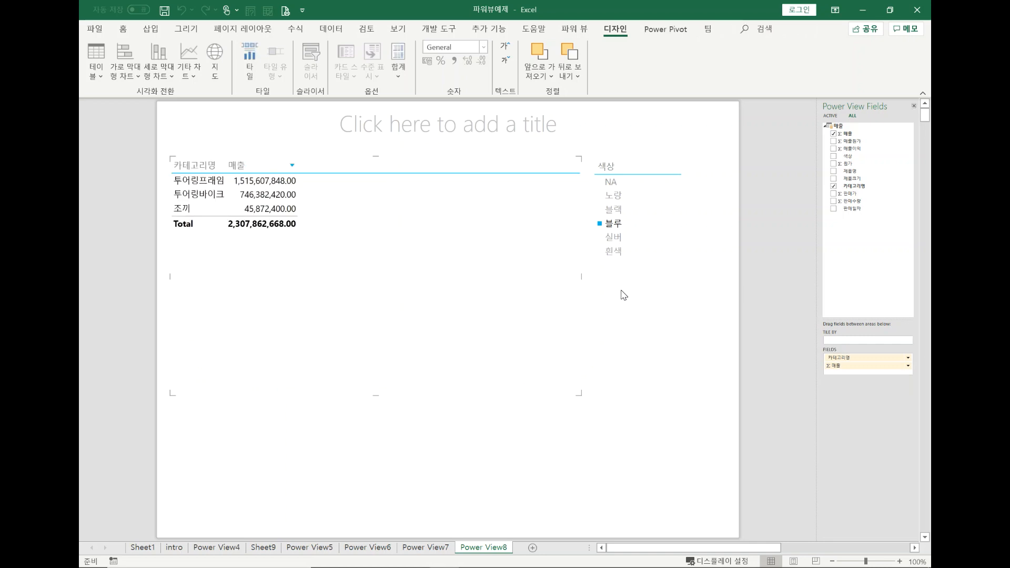
Add the 카테고리명 field as a new table below the 색상 slicer and convert it to a slicer.
click(640, 315)
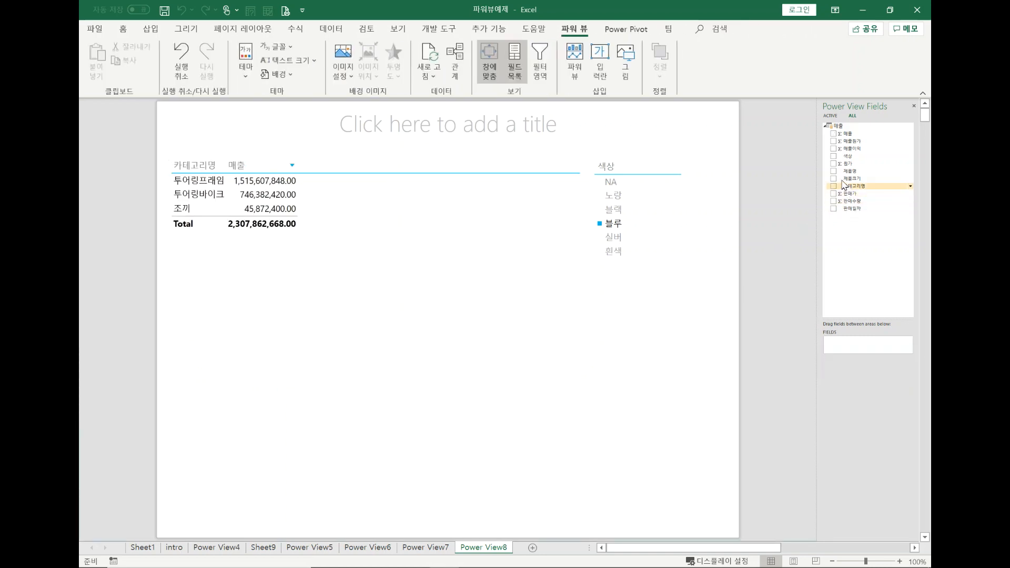
click(835, 186)
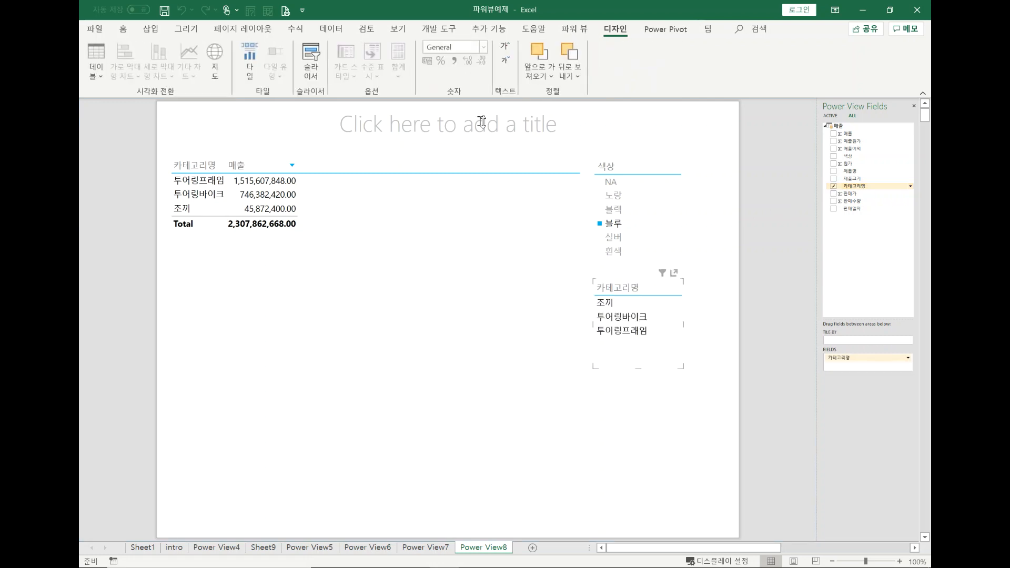
click(315, 69)
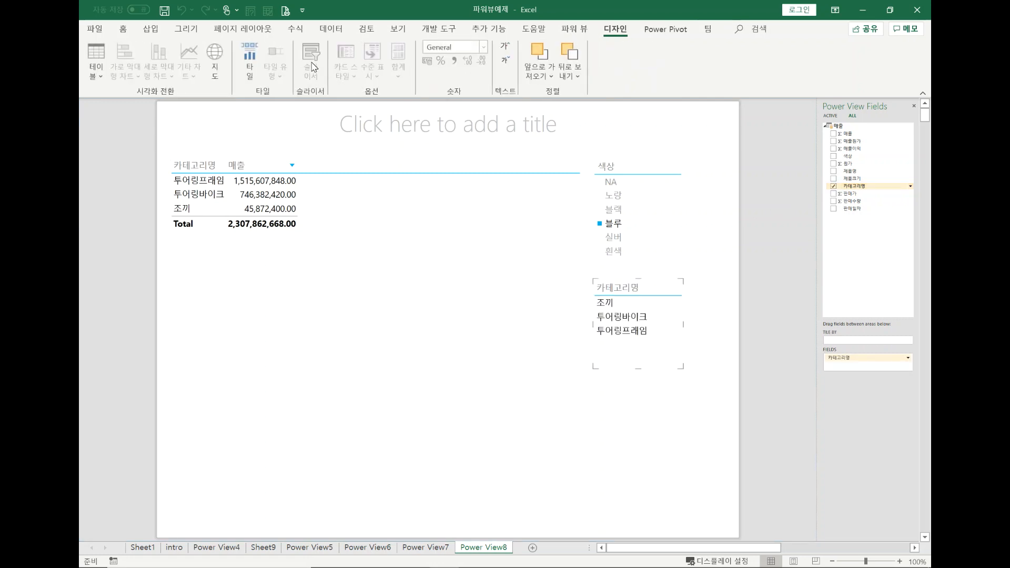
Replace the 카테고리명 field with 제품명 in the 매출 table and shrink the table's frame.
click(370, 194)
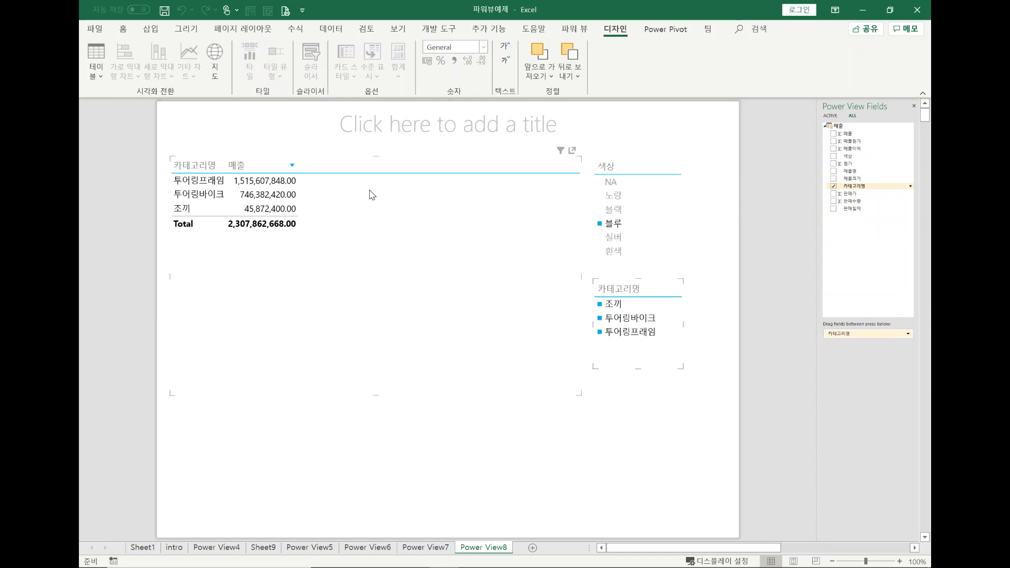
drag(842, 358, 849, 247)
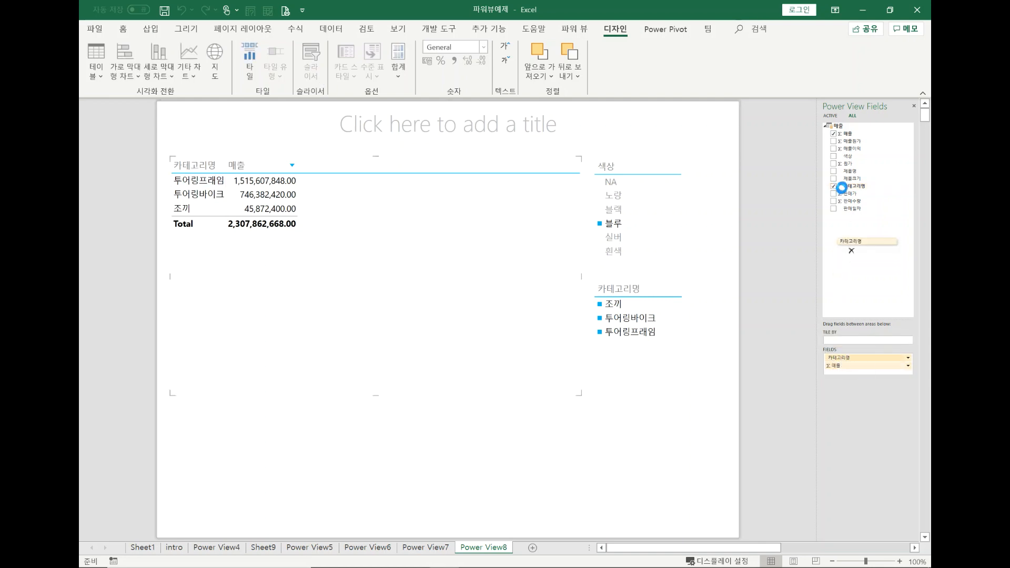
drag(848, 182, 848, 352)
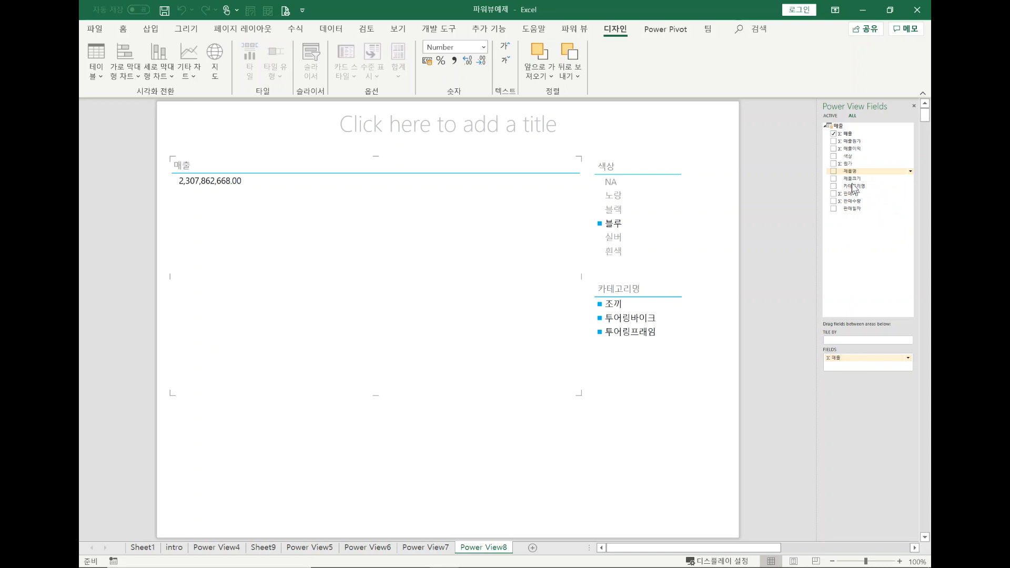
drag(848, 172, 834, 357)
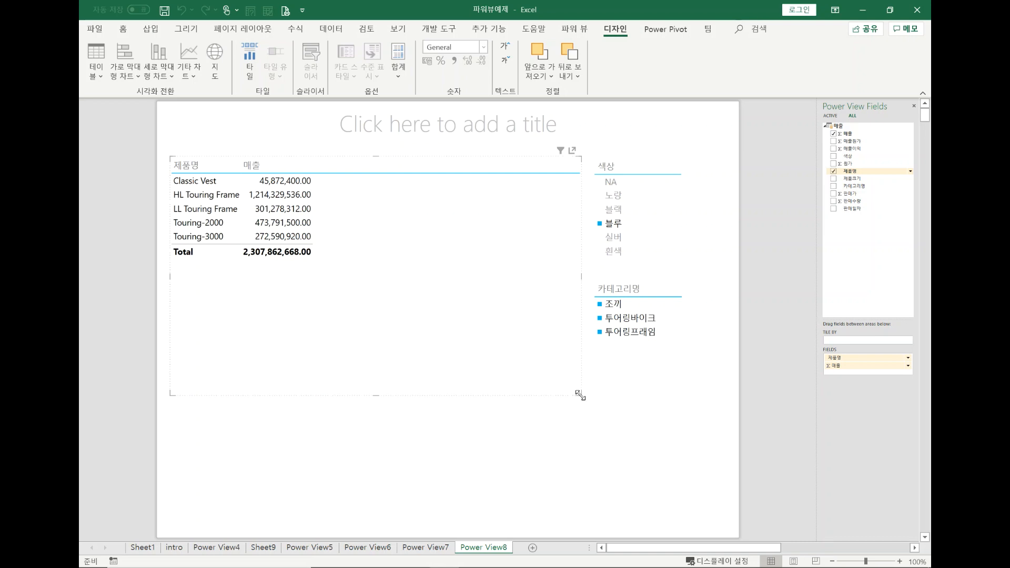
drag(580, 395, 406, 322)
Clear the 색상 filter, filter the report by 노랑 and 투어링바이크, and switch the 색상 slicer to 블루.
click(673, 152)
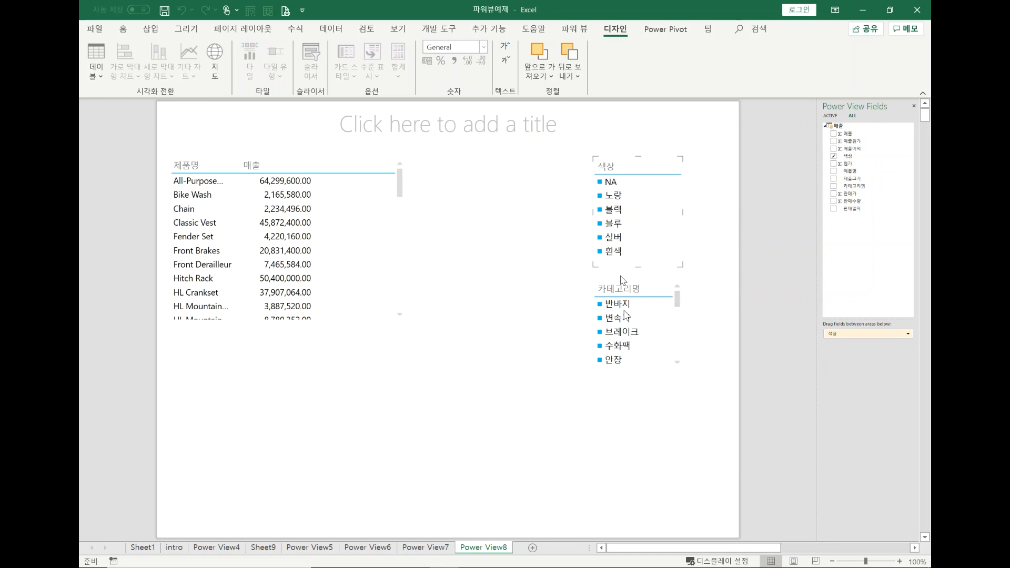
click(614, 197)
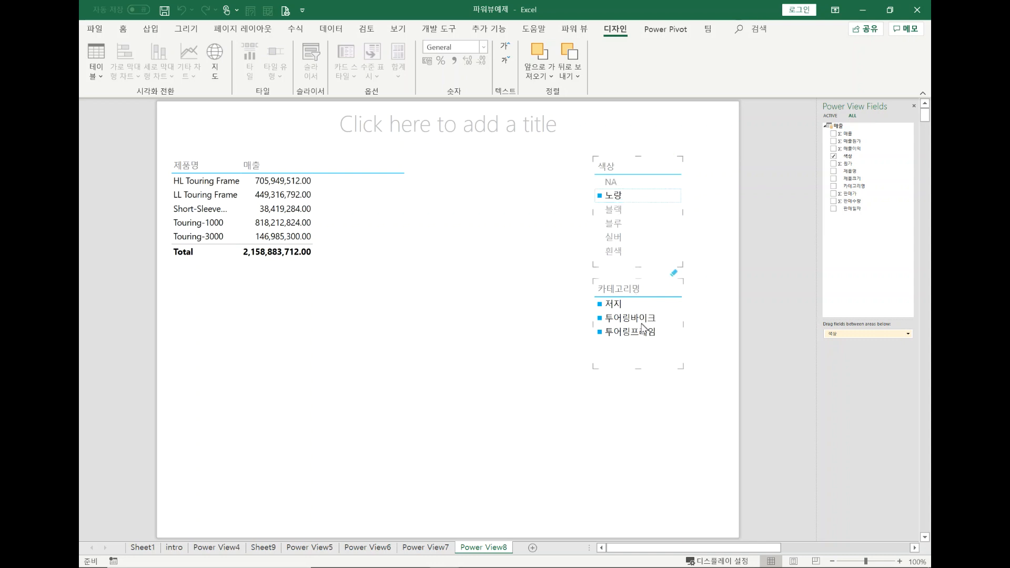
click(623, 318)
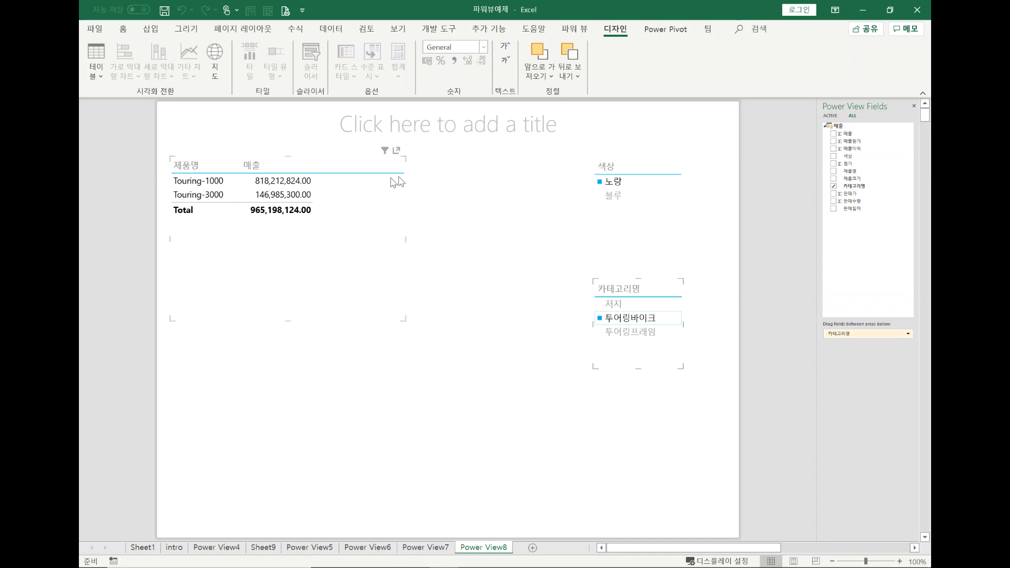
click(625, 197)
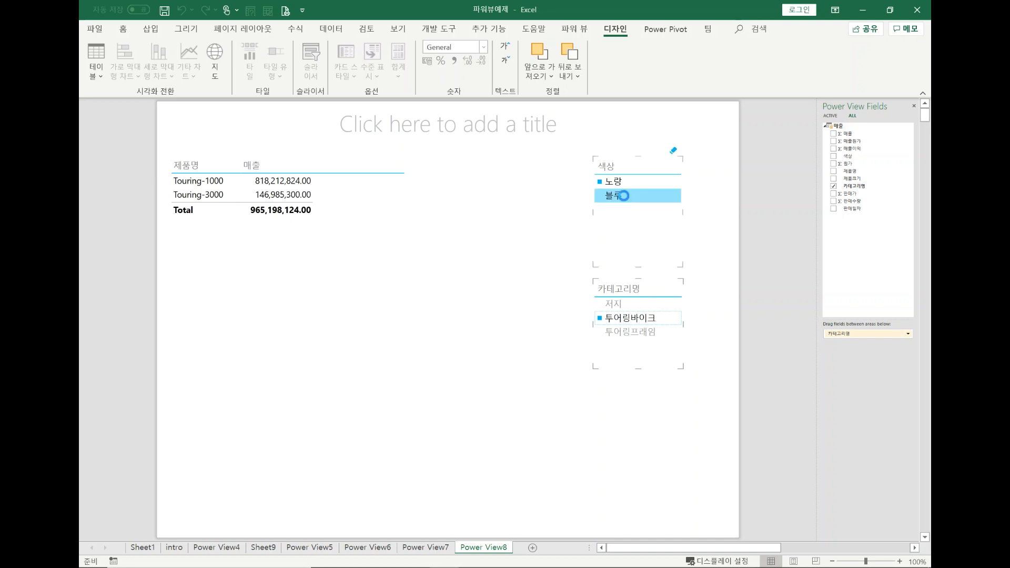
click(631, 319)
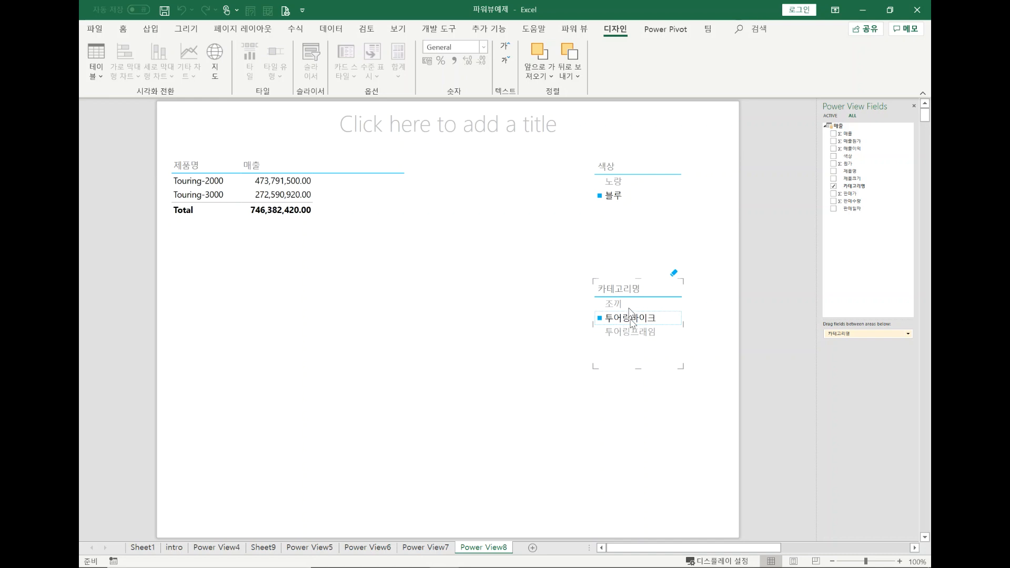
click(542, 293)
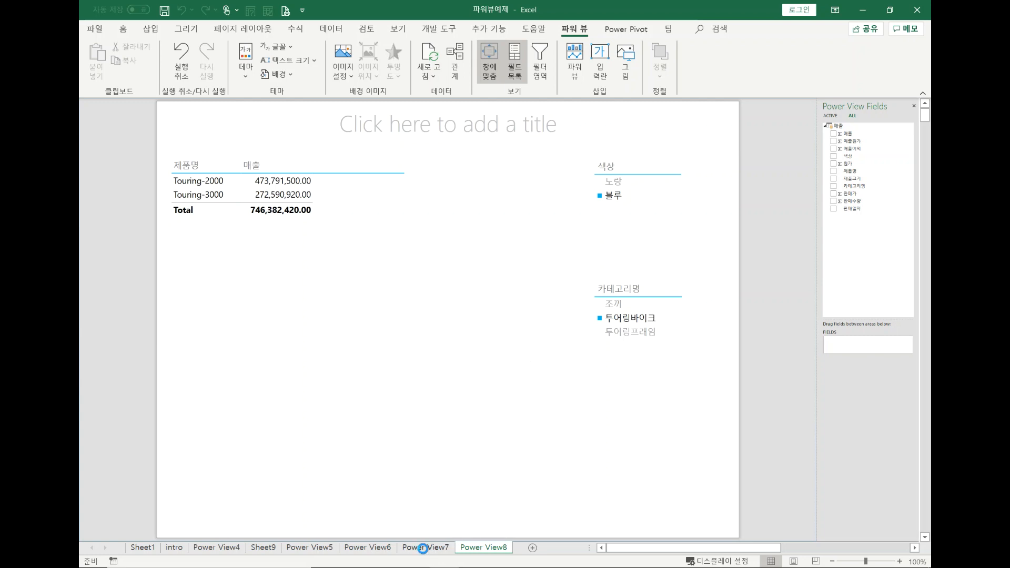
Review the HL Road Pedal tile on the Power View7 sheet and the bubble chart on Power View6, and return to Power View8.
click(425, 549)
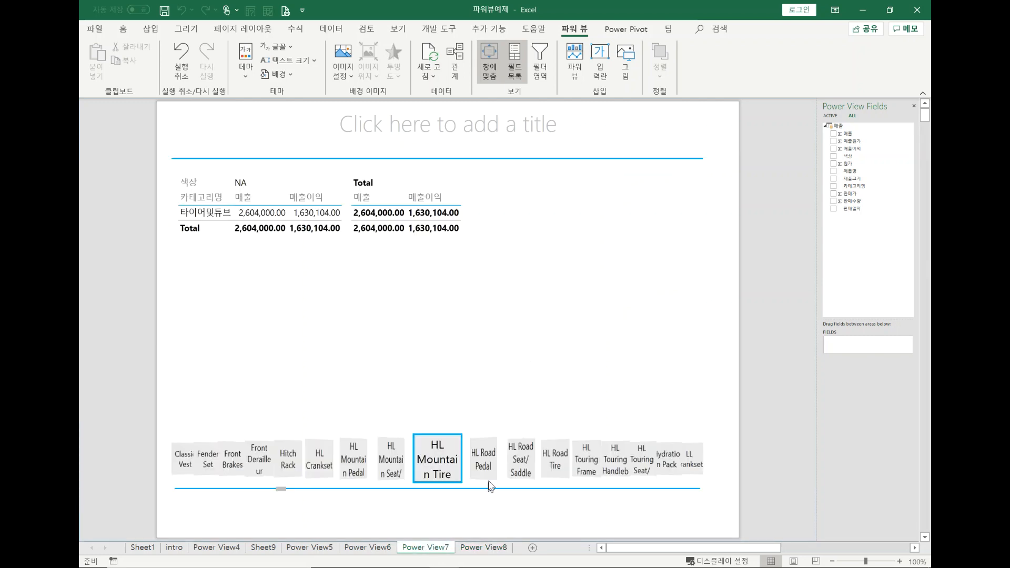
click(483, 466)
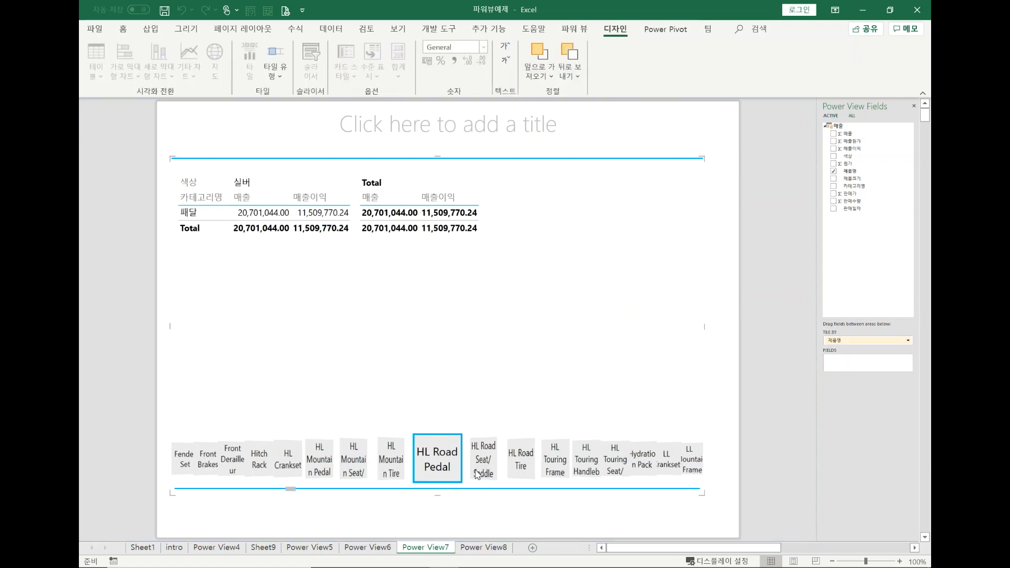
click(377, 549)
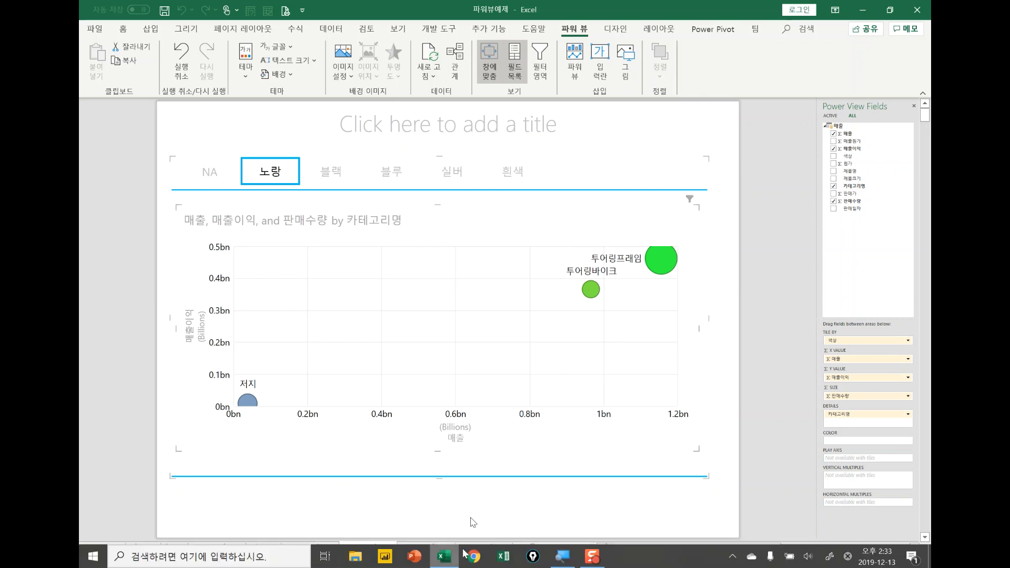
click(478, 547)
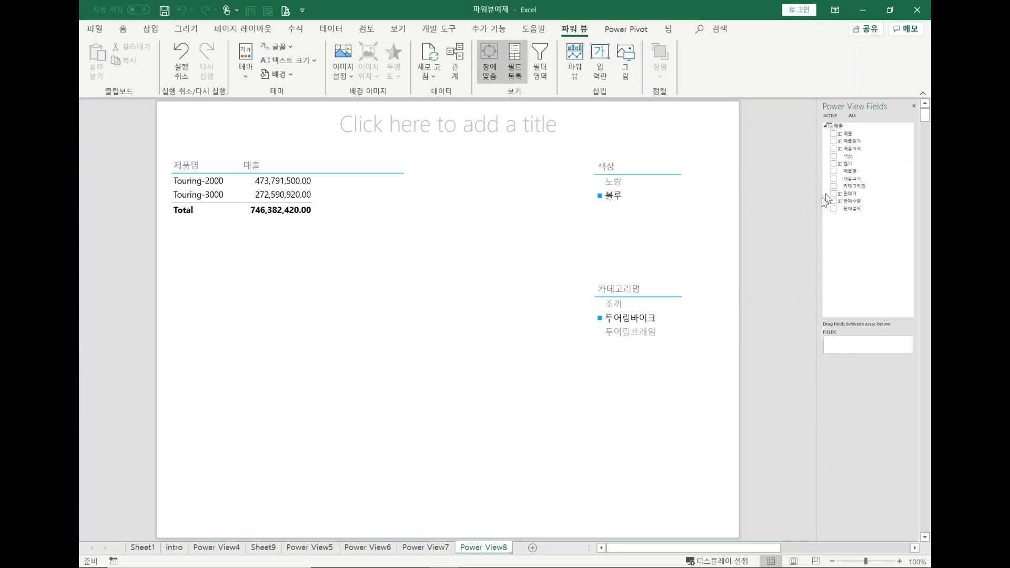
Add the 제품명 field as a separate table and delete the 제품명 and 매출 table.
click(834, 172)
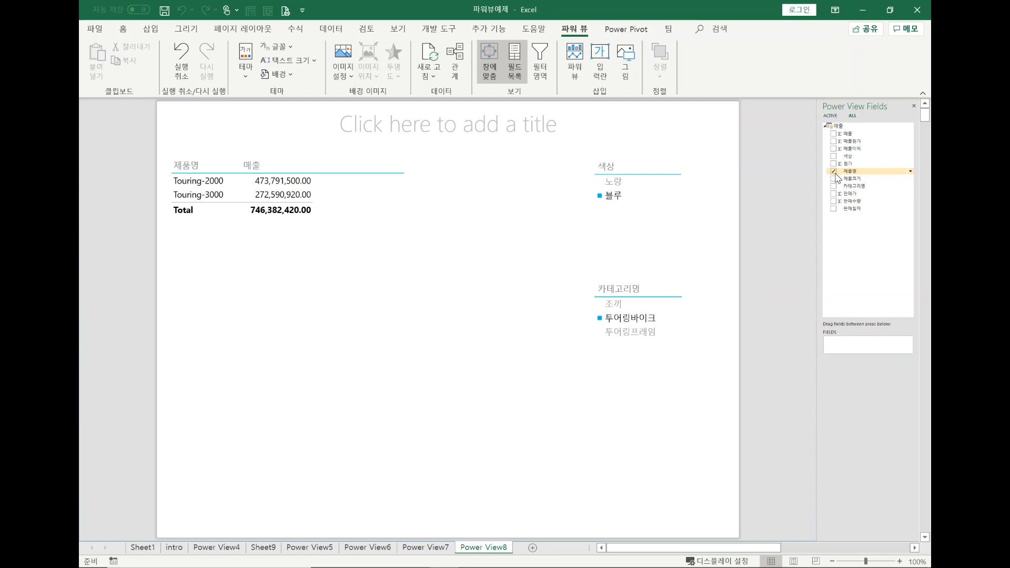
click(367, 195)
click(363, 189)
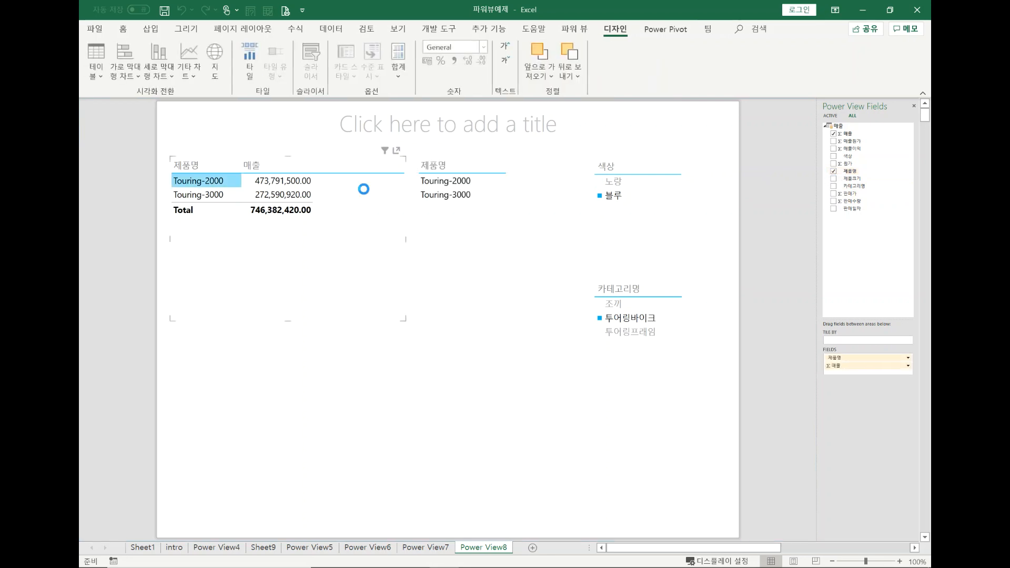
key(Delete)
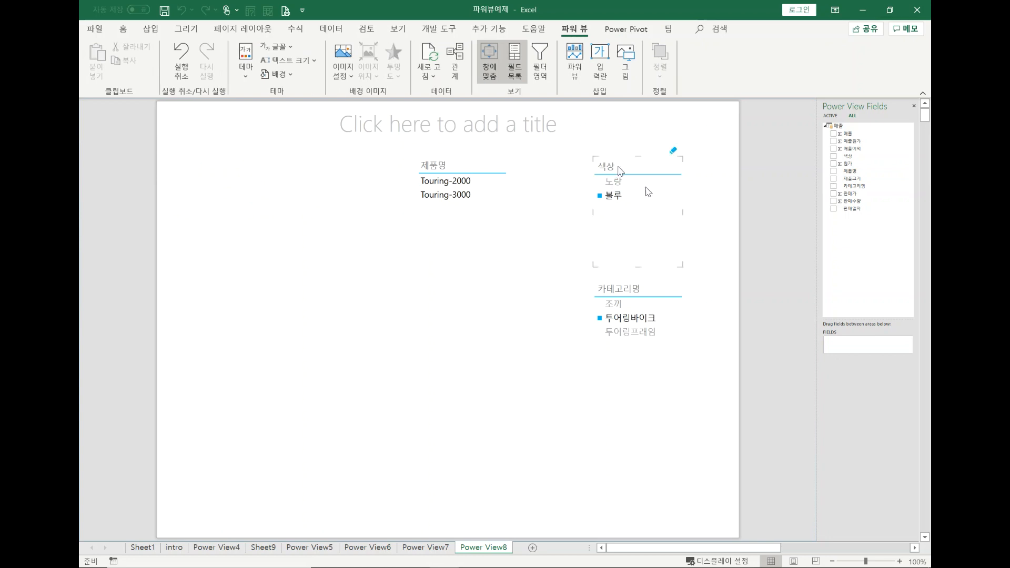
Clear both slicer filters and line up the 카테고리명 and 색상 slicers in front of the 제품명 table.
click(675, 153)
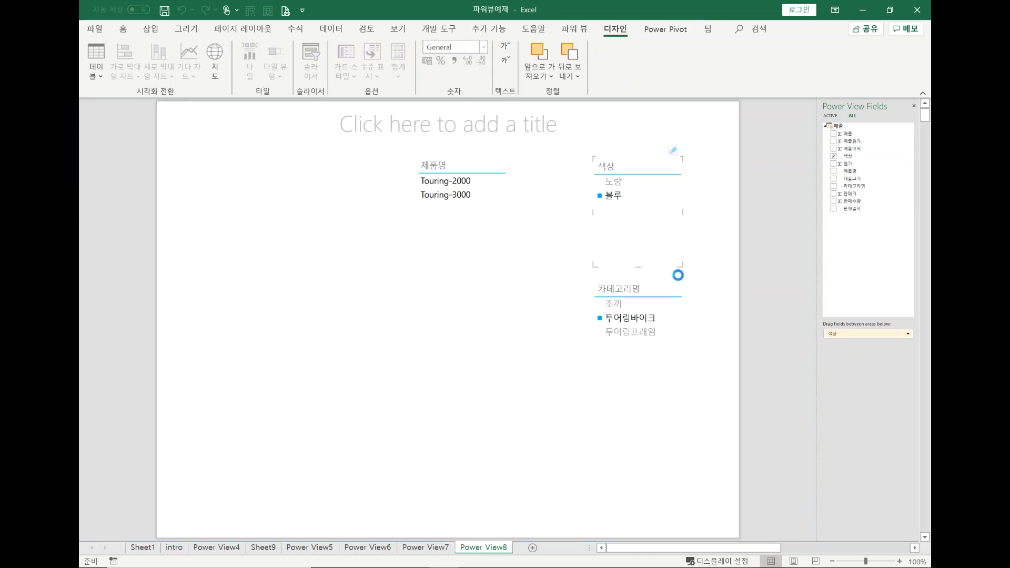
click(675, 273)
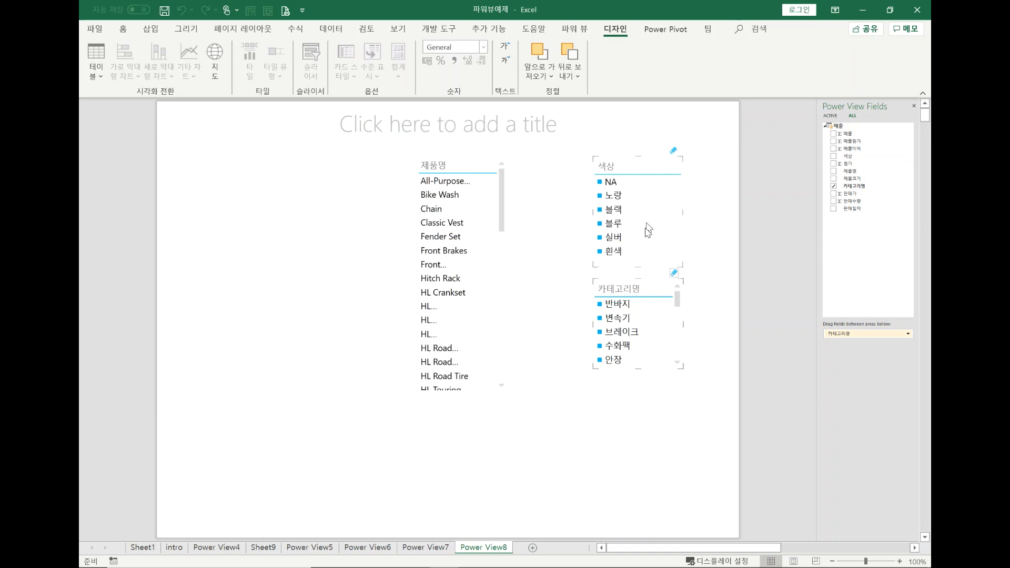
drag(621, 285, 216, 163)
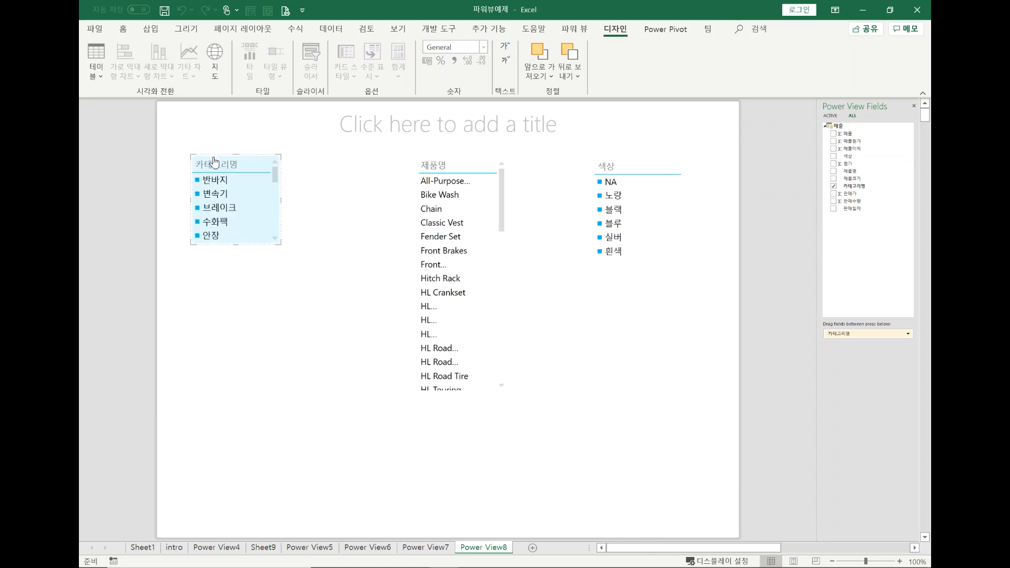
click(633, 169)
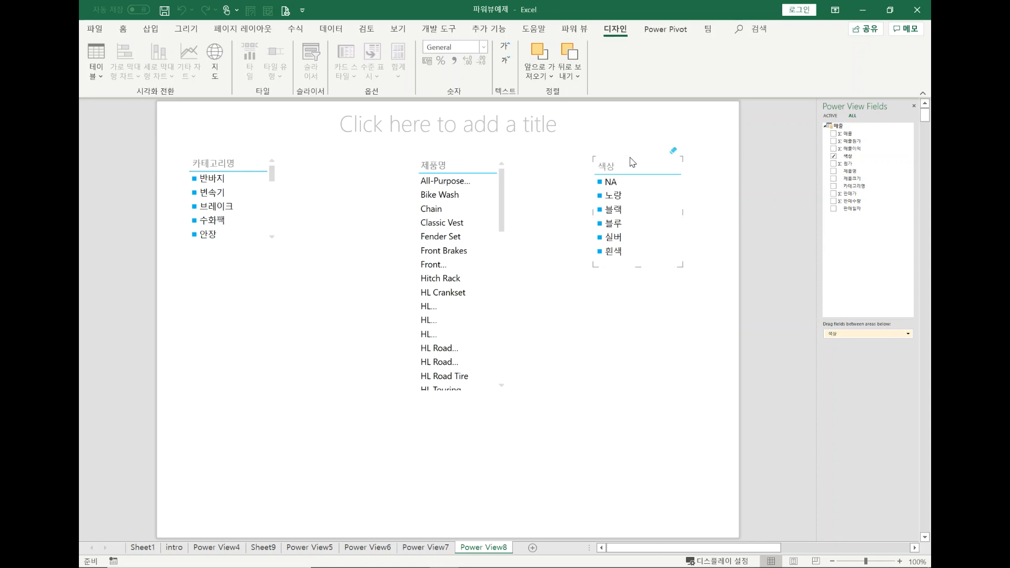
drag(635, 166, 334, 165)
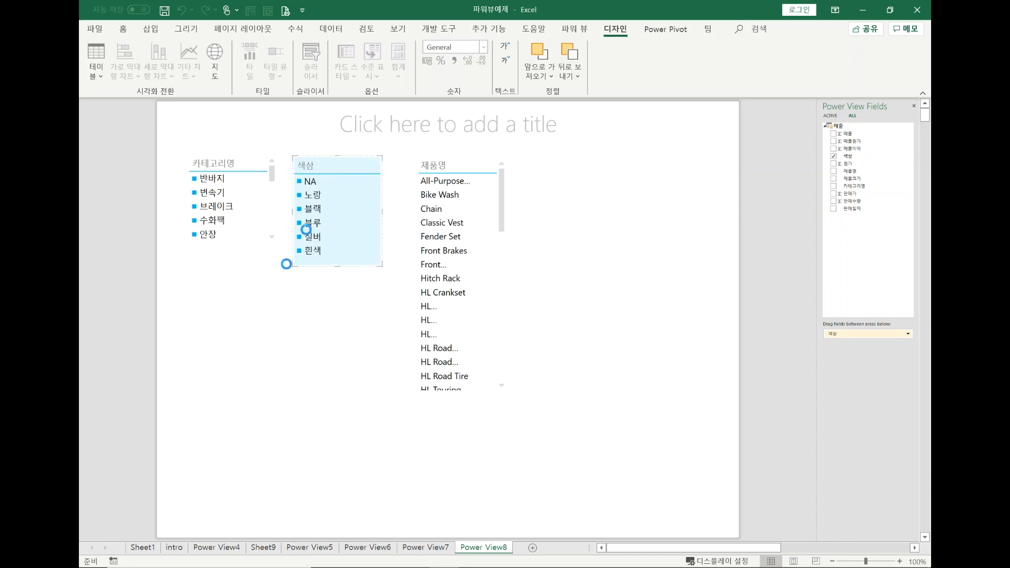
click(273, 349)
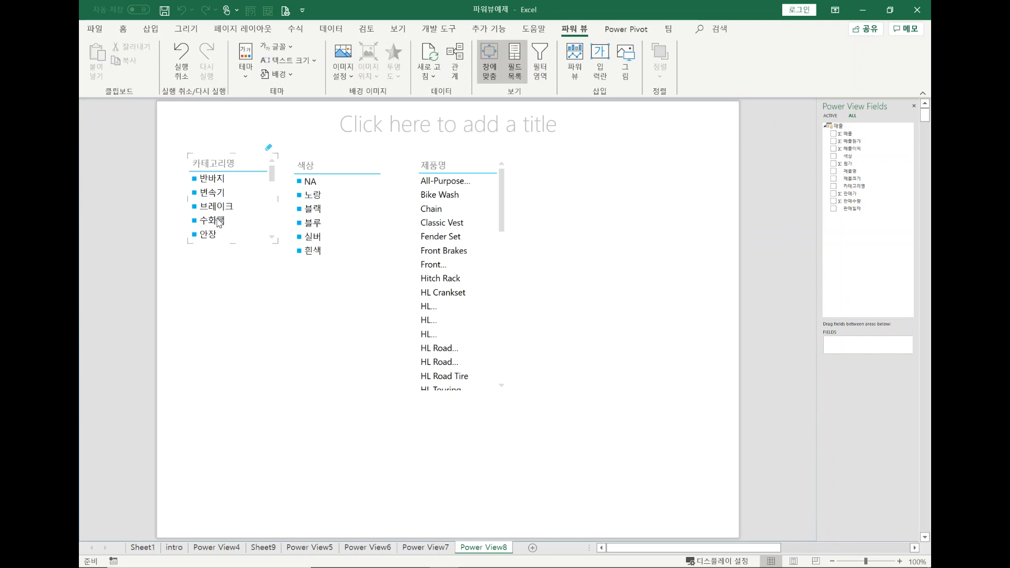
Filter the report by 안장, 반바지, 변속기 and 브레이크 in turn with the 카테고리명 slicer.
click(208, 235)
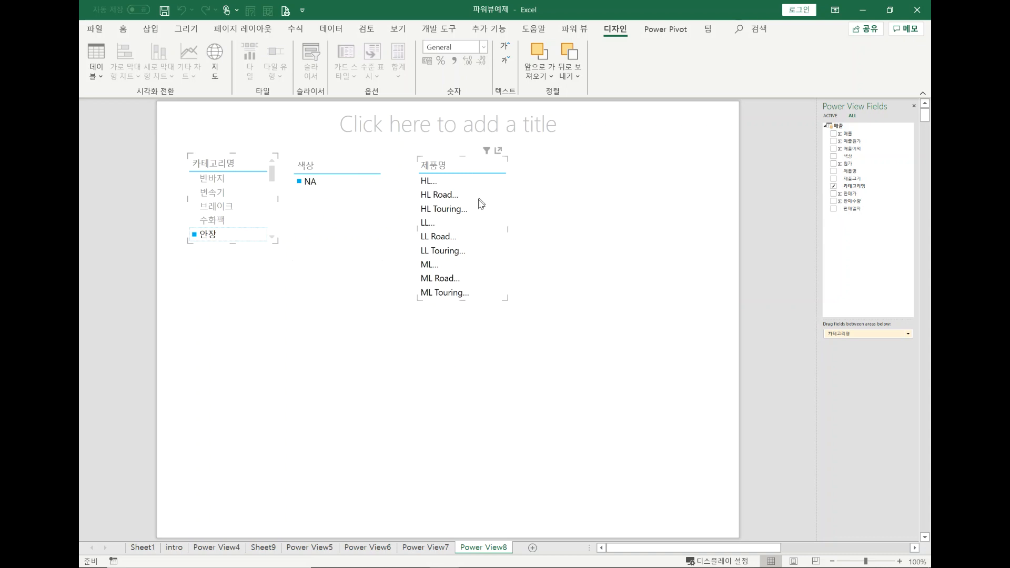
click(206, 180)
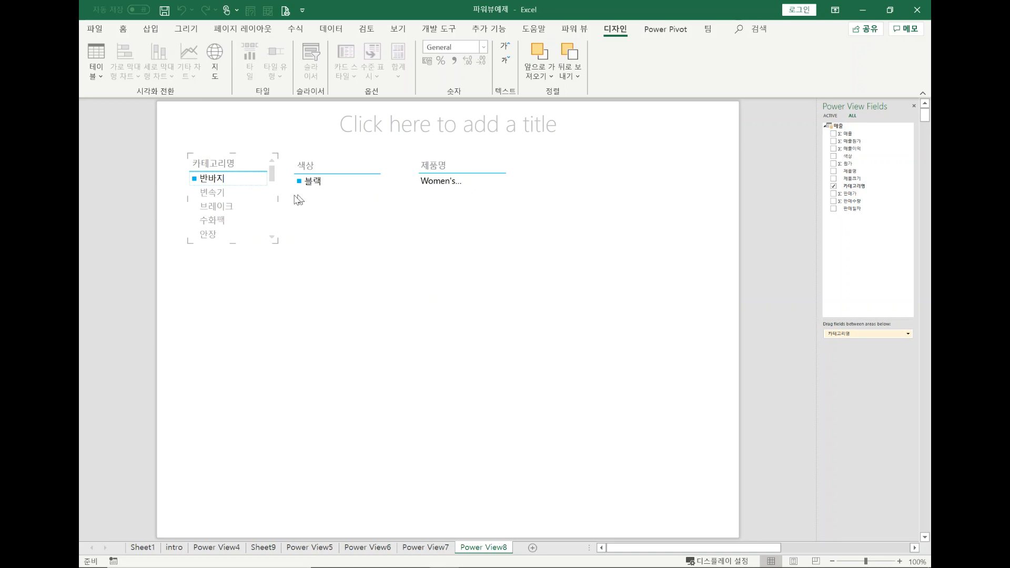
click(217, 197)
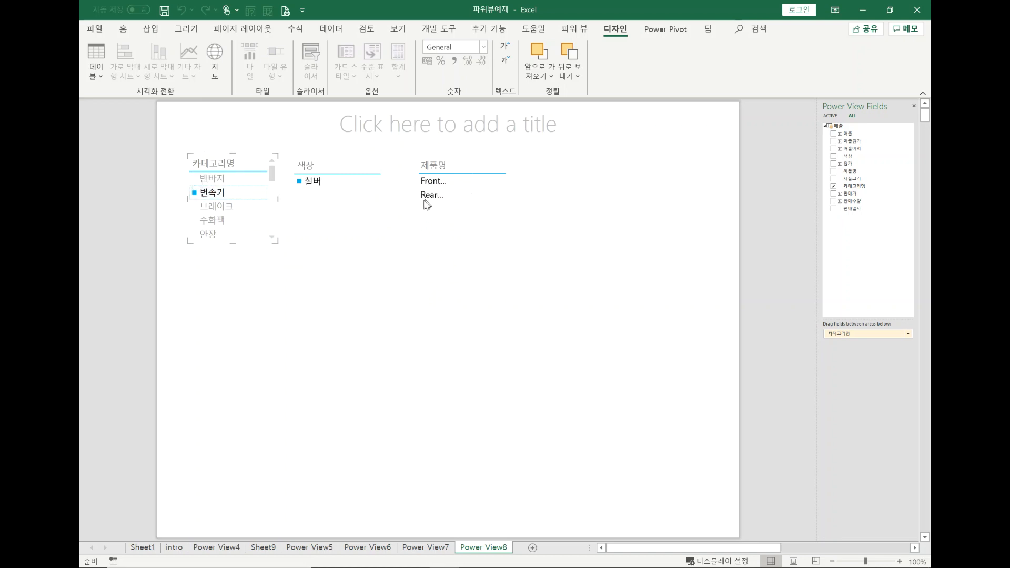
click(215, 207)
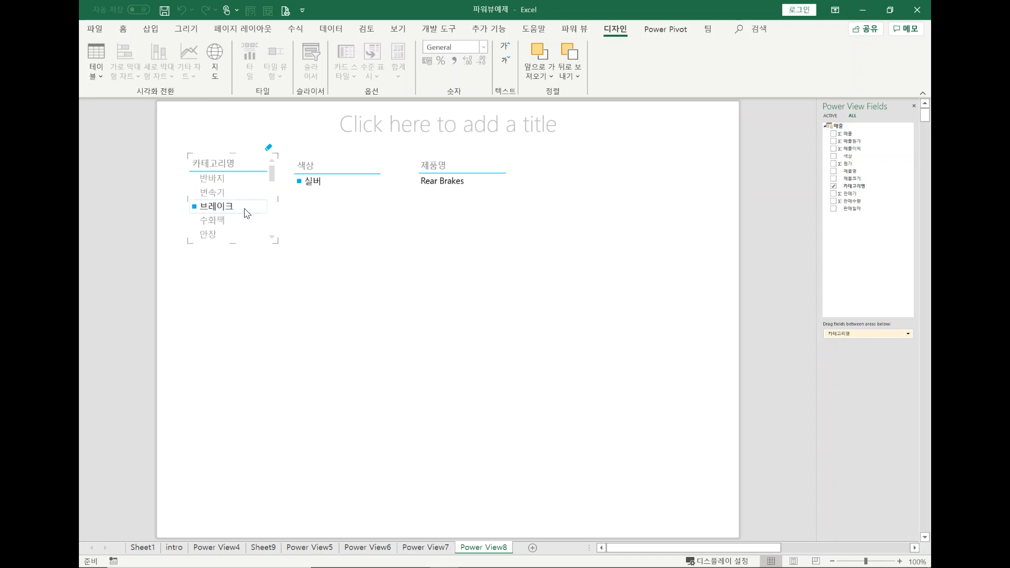
Add the 매출 field as a new table beside the 제품명 table and convert it to a card.
click(615, 197)
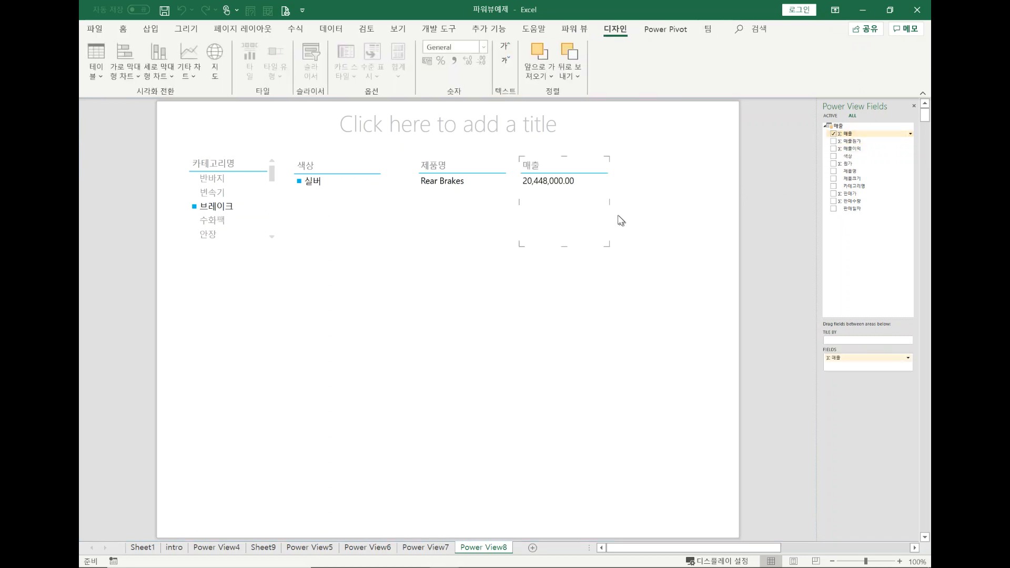
click(101, 78)
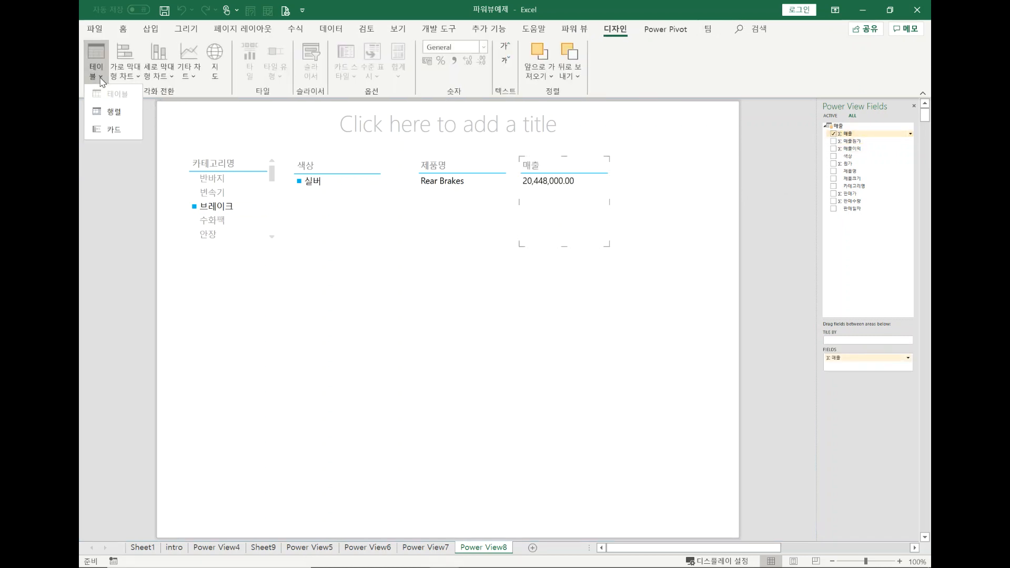
click(108, 129)
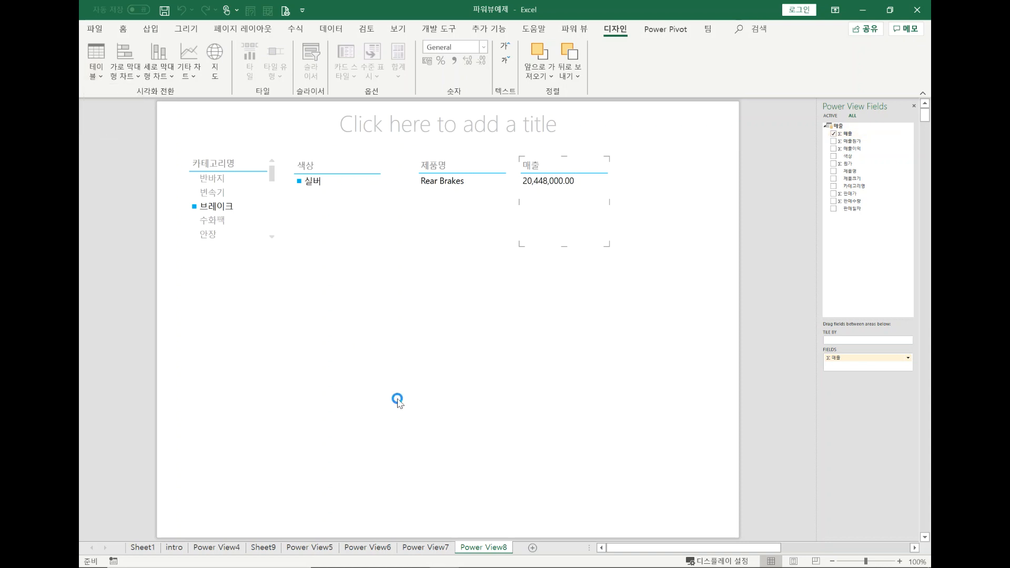
click(398, 401)
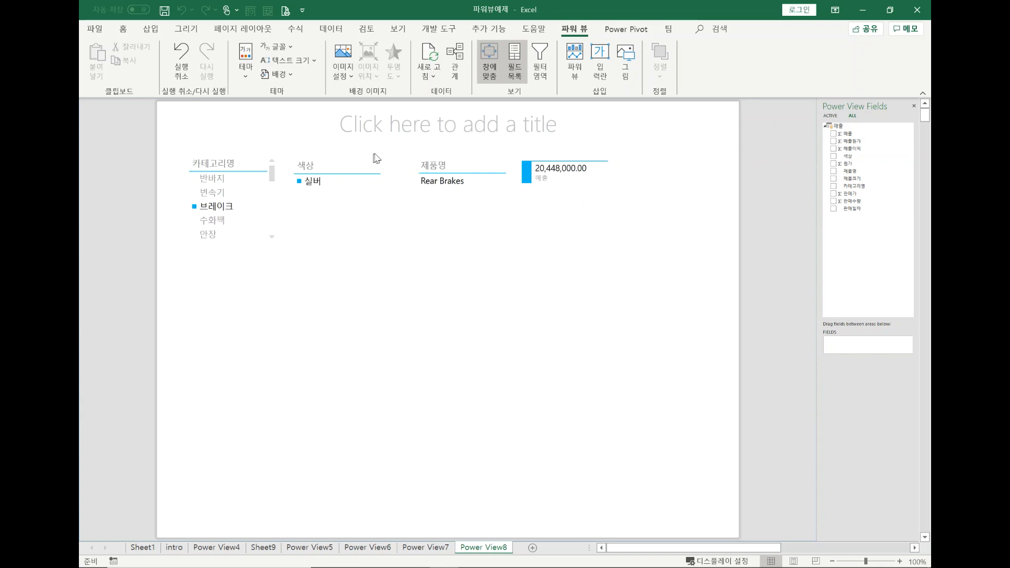
Clear the 카테고리명 slicer's filter and convert the 제품명 table into a slicer.
click(268, 146)
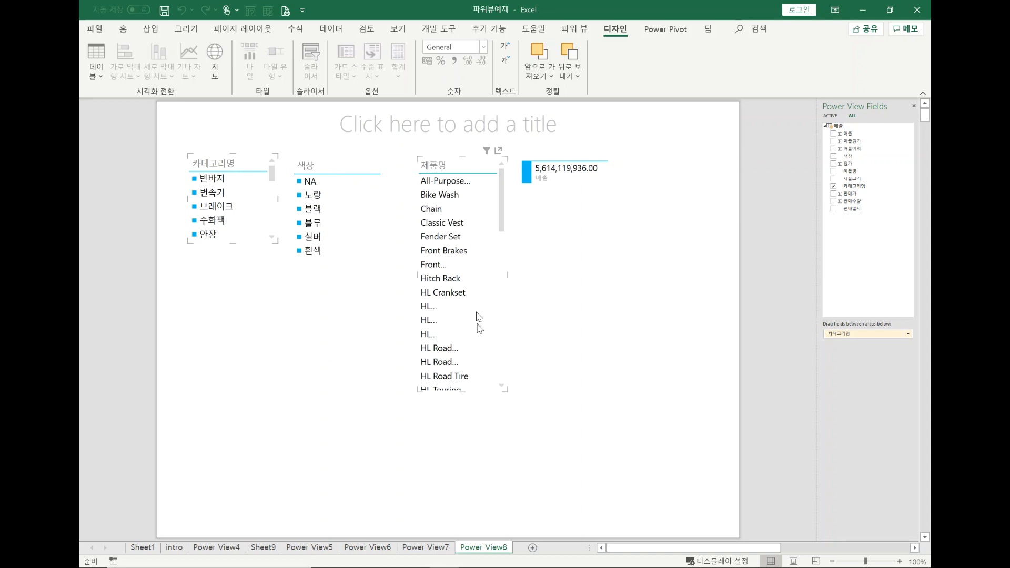
click(467, 168)
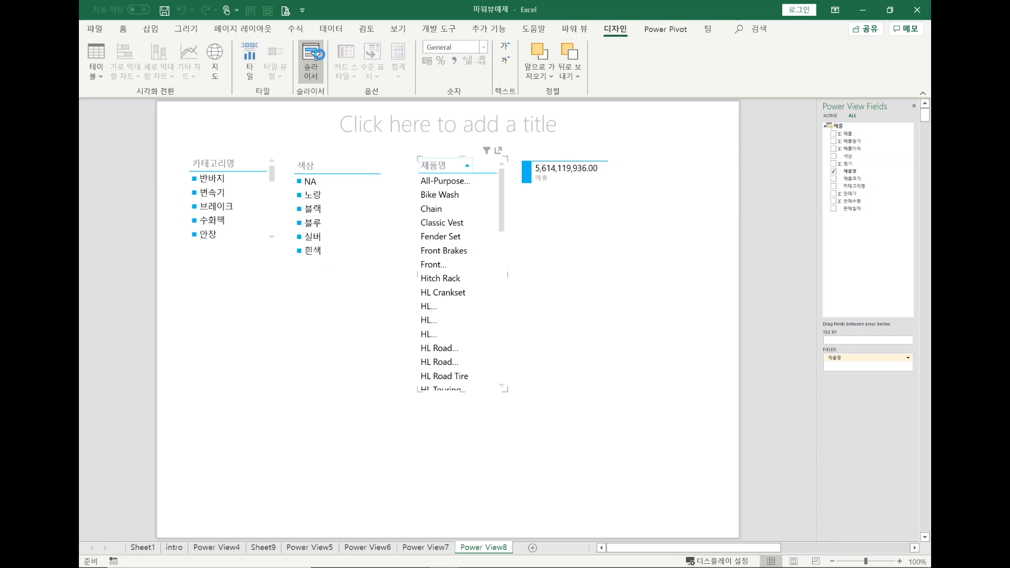
click(312, 55)
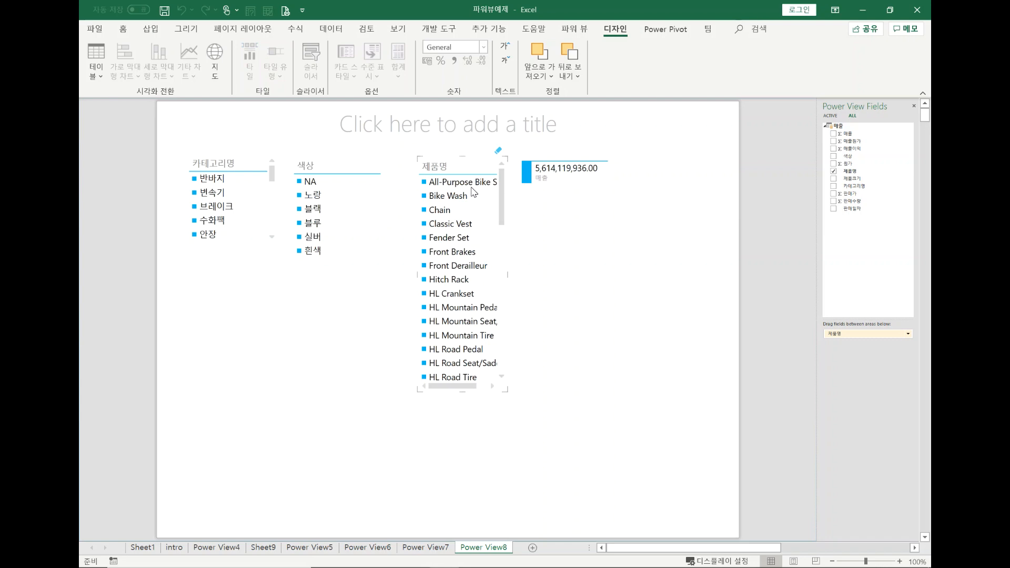
Filter the report by Chain and then by Classic Vest with the 제품명 slicer.
click(445, 211)
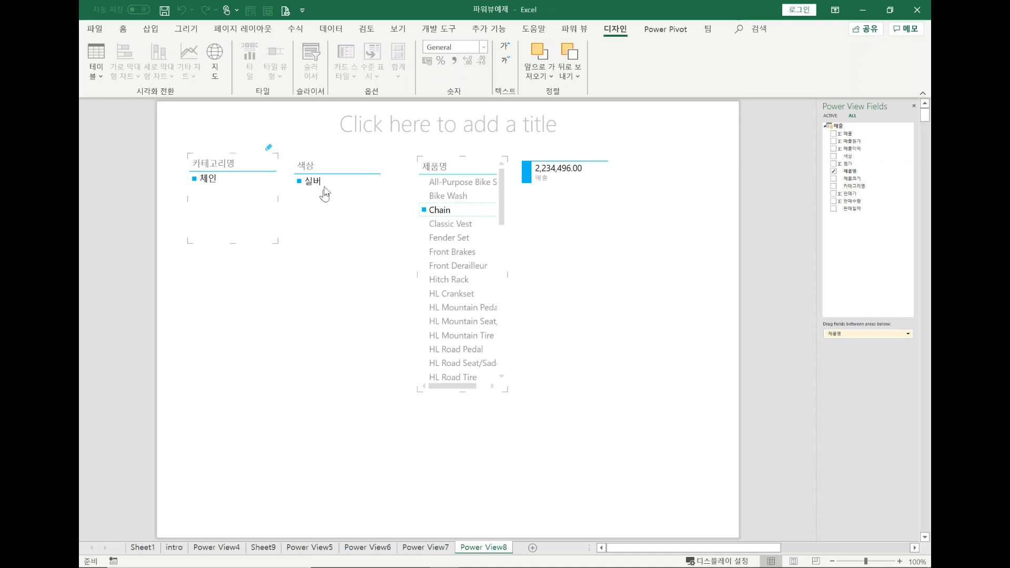
click(444, 226)
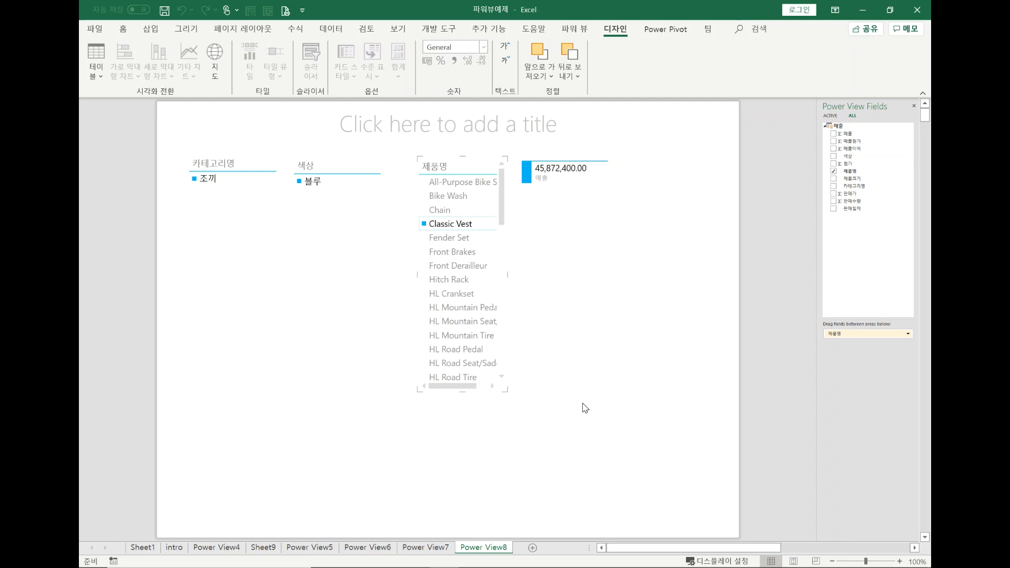
click(579, 179)
click(228, 186)
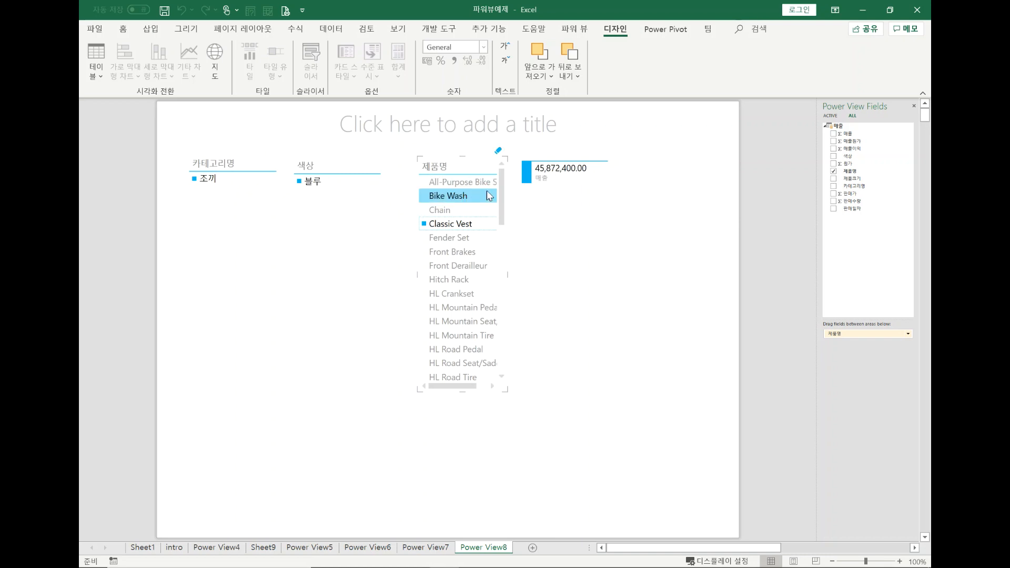
scroll(507, 255, down, 5)
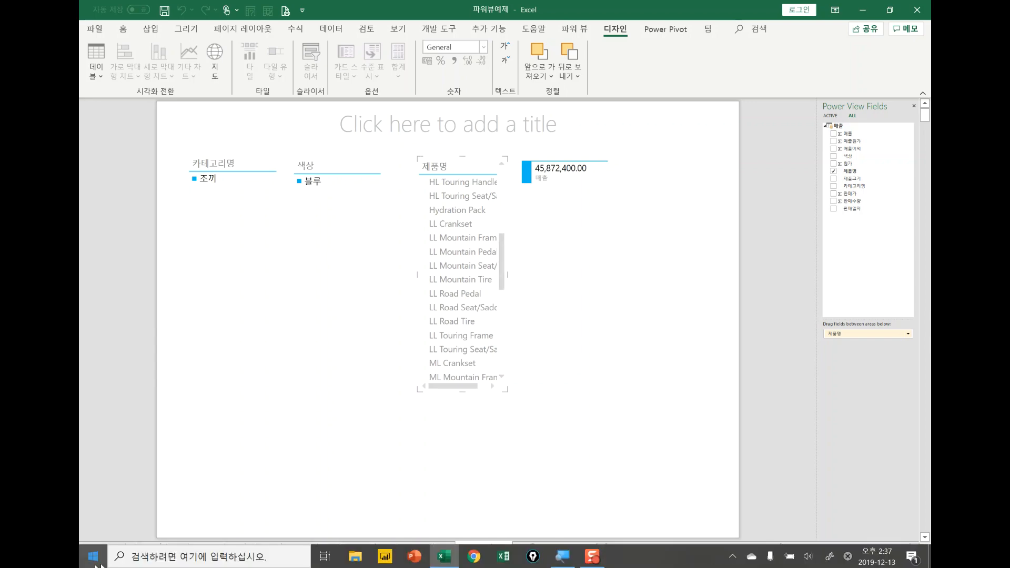
Select columns A to K of the source sales table, 판매일자 through 매출이익, on Sheet1.
click(142, 547)
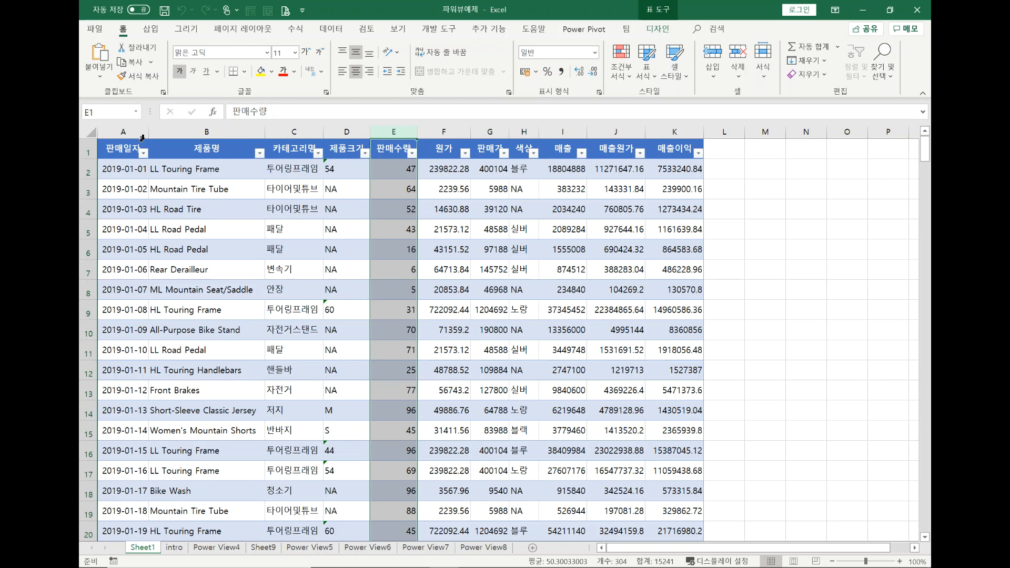
drag(140, 133, 684, 192)
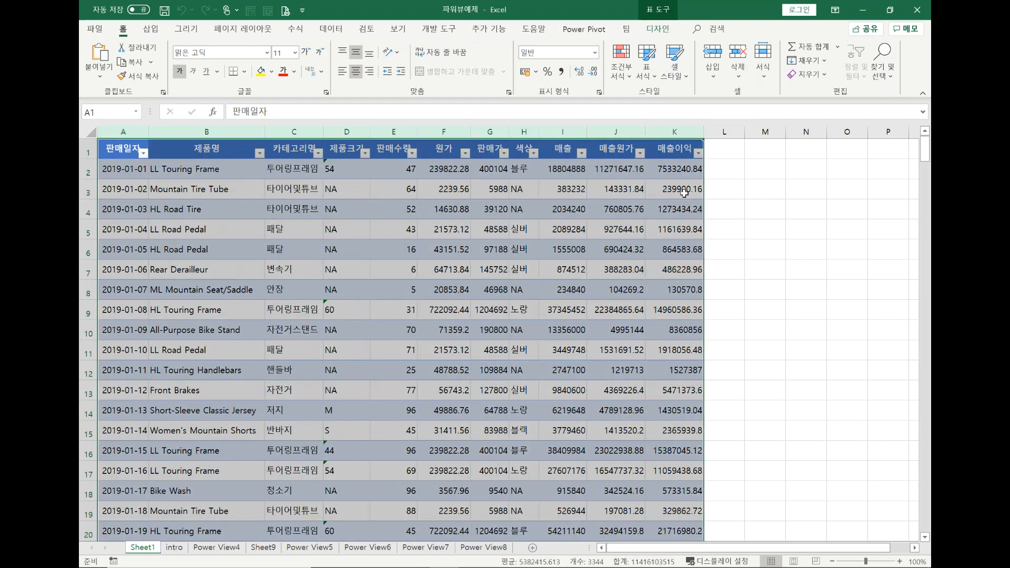